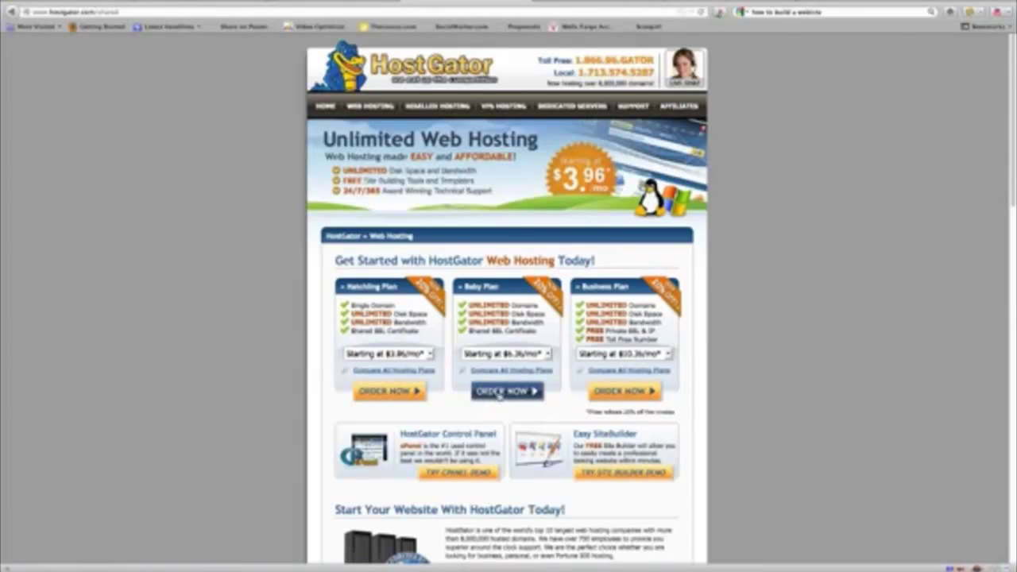
Step: Order the Baby plan with the suggested new .com domain 'weaffordablog' and continue to Step 2
left_click(500, 393)
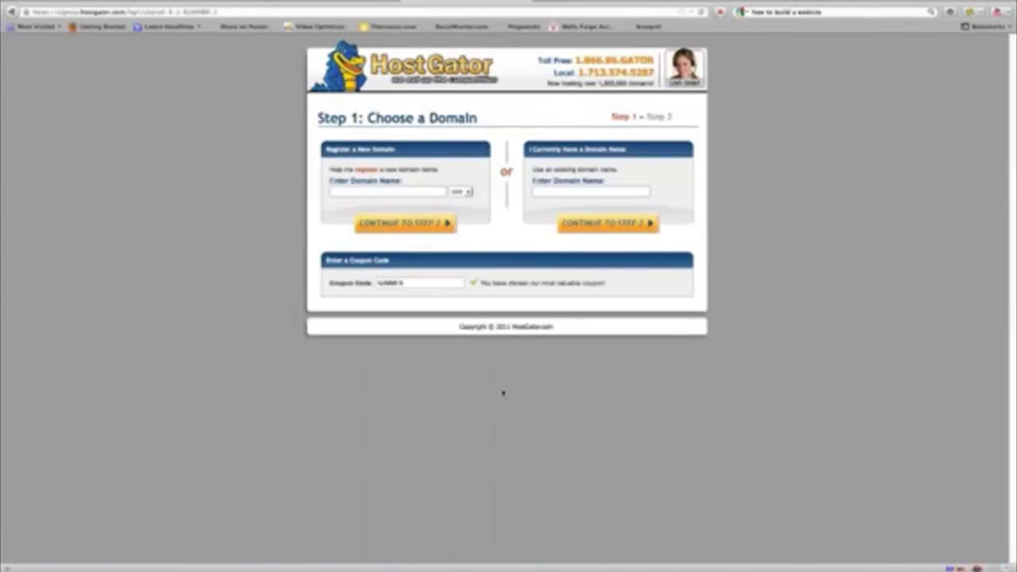
left_click(354, 190)
type("weaf")
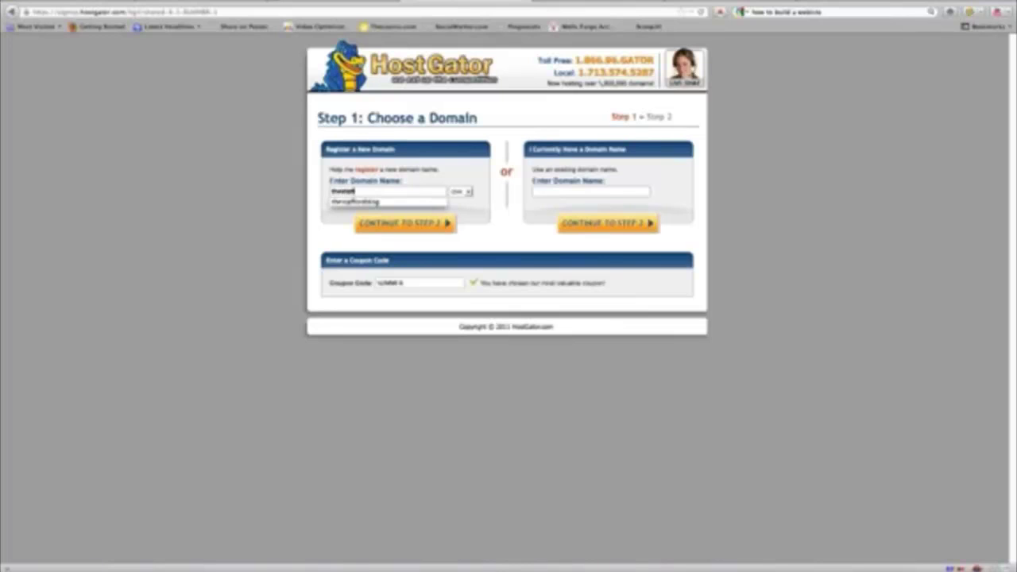
type("fordablog")
key("Down")
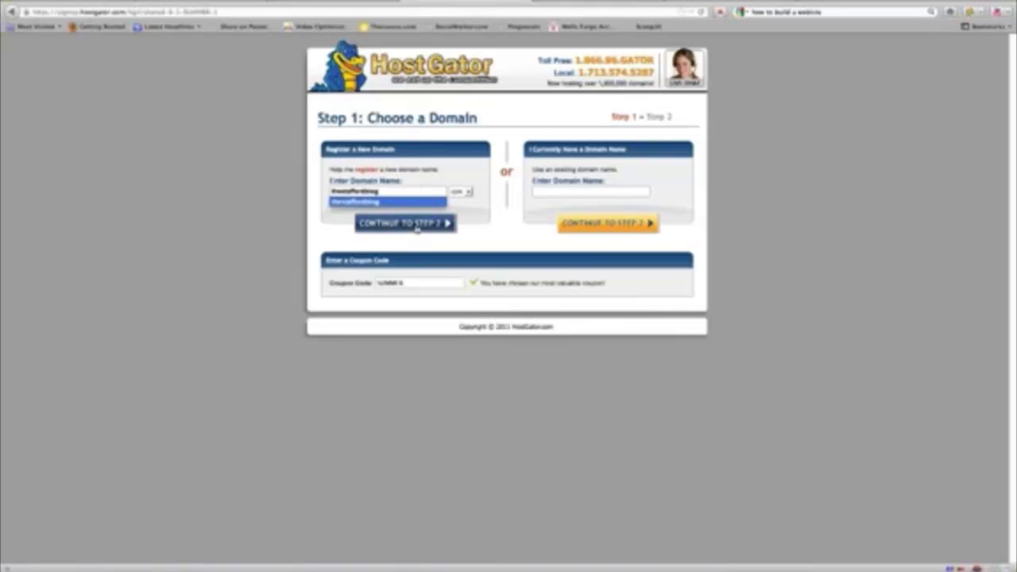
left_click(416, 226)
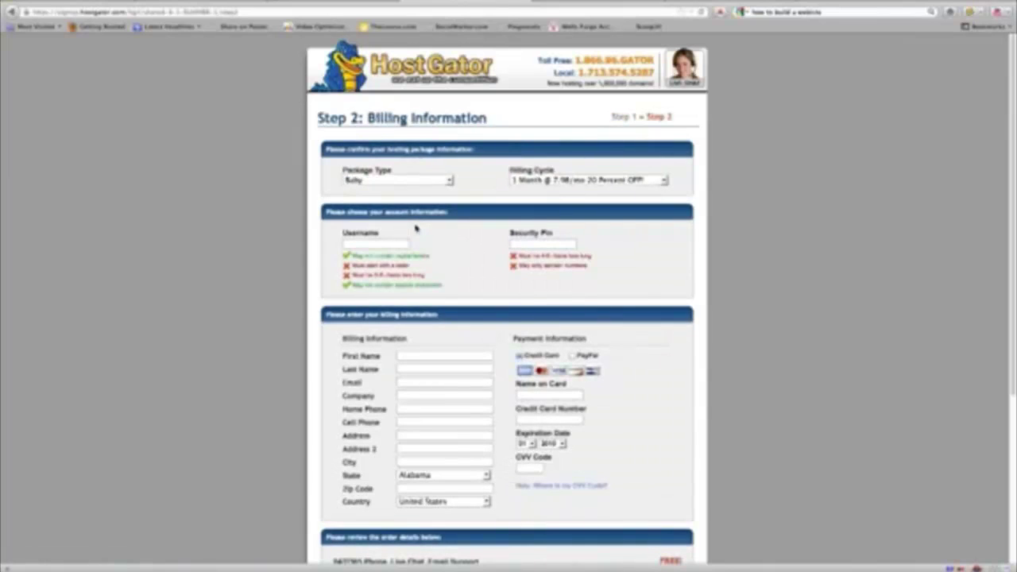
Step: Fill in the account username, security PIN and billing details, then create the HostGator account
left_click(382, 243)
scroll(465, 335, "down", 4)
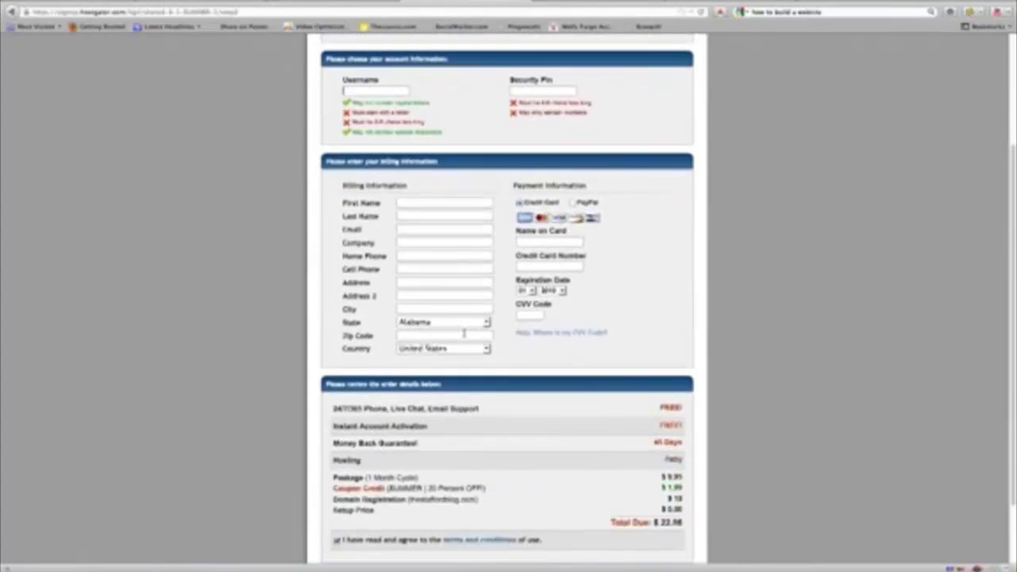
scroll(464, 334, "down", 2)
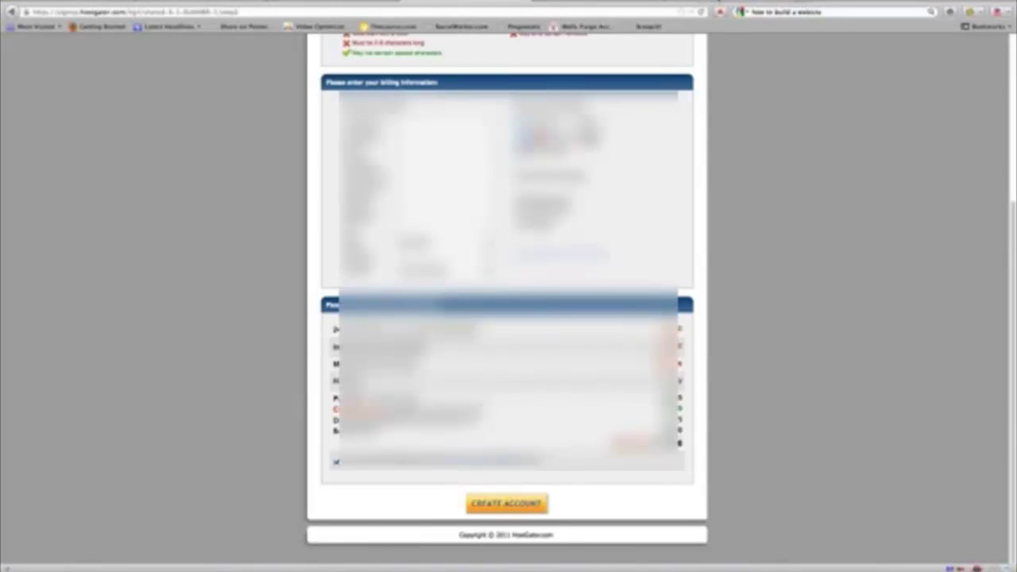
scroll(848, 438, "up", 15)
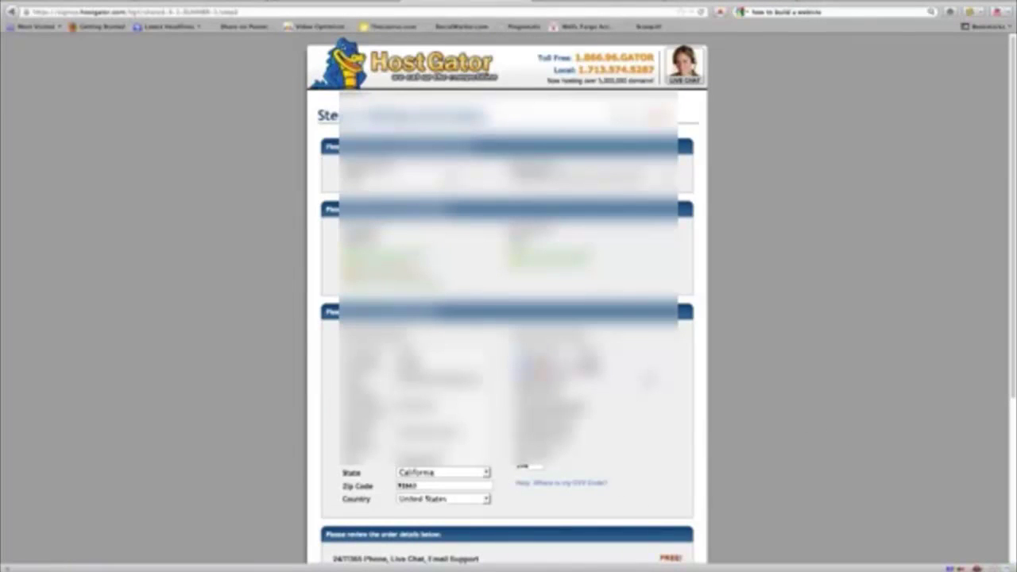
scroll(507, 318, "down", 12)
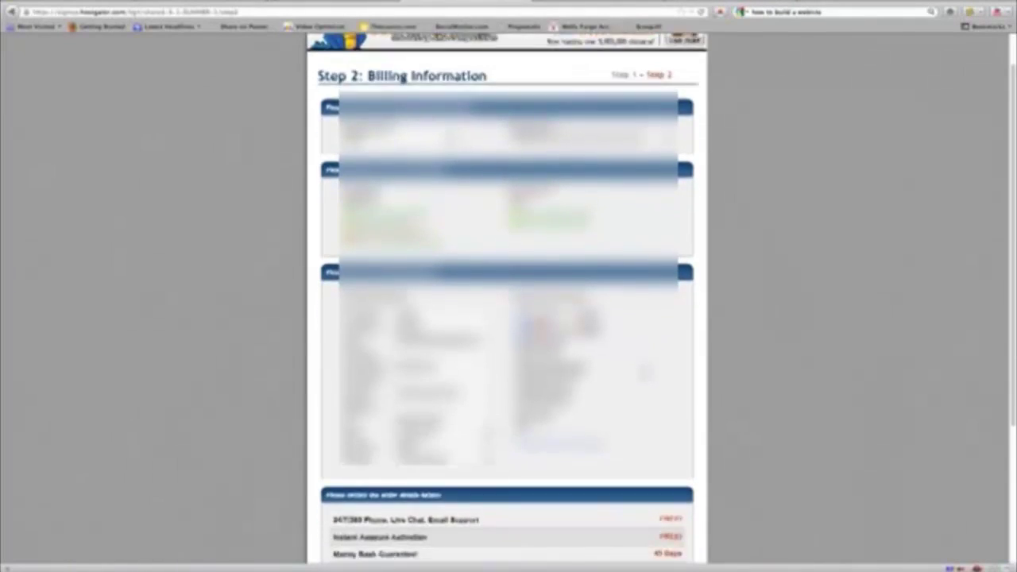
scroll(508, 490, "down", 1)
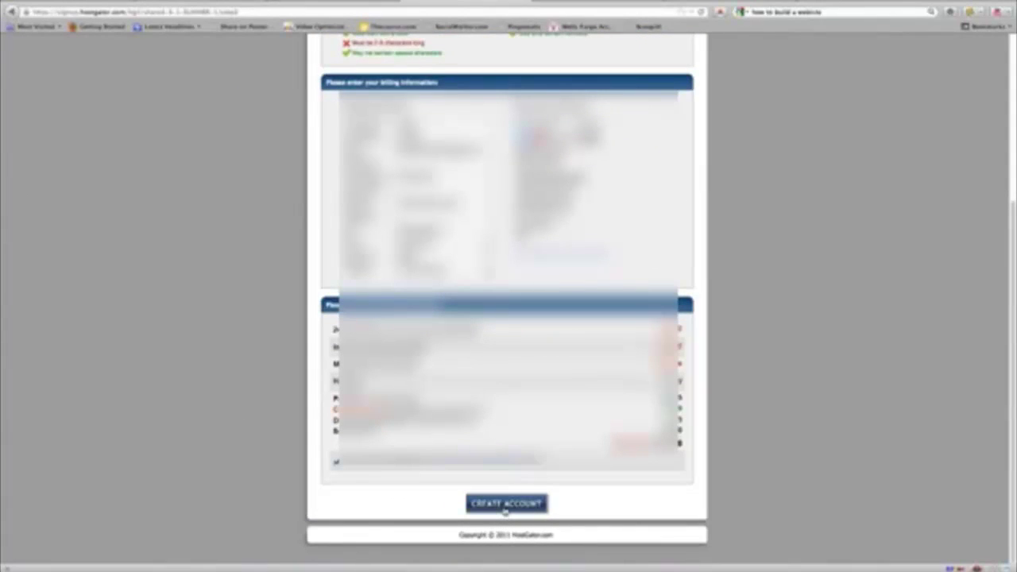
left_click(505, 507)
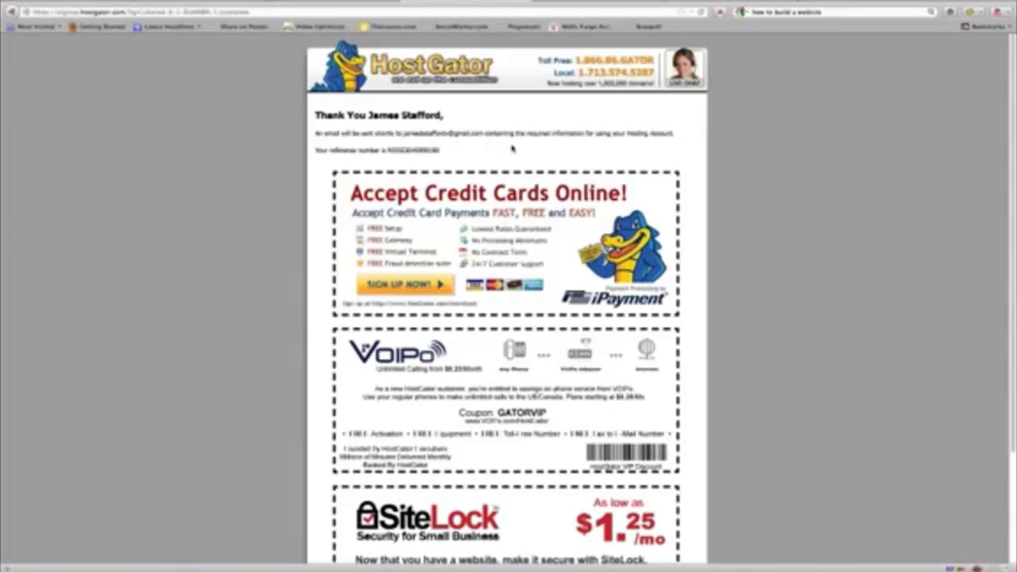
Step: Review the thank-you page, then open HostGator's Your Account Info email in Thunderbird
scroll(508, 149, "down", 1)
scroll(506, 150, "down", 3)
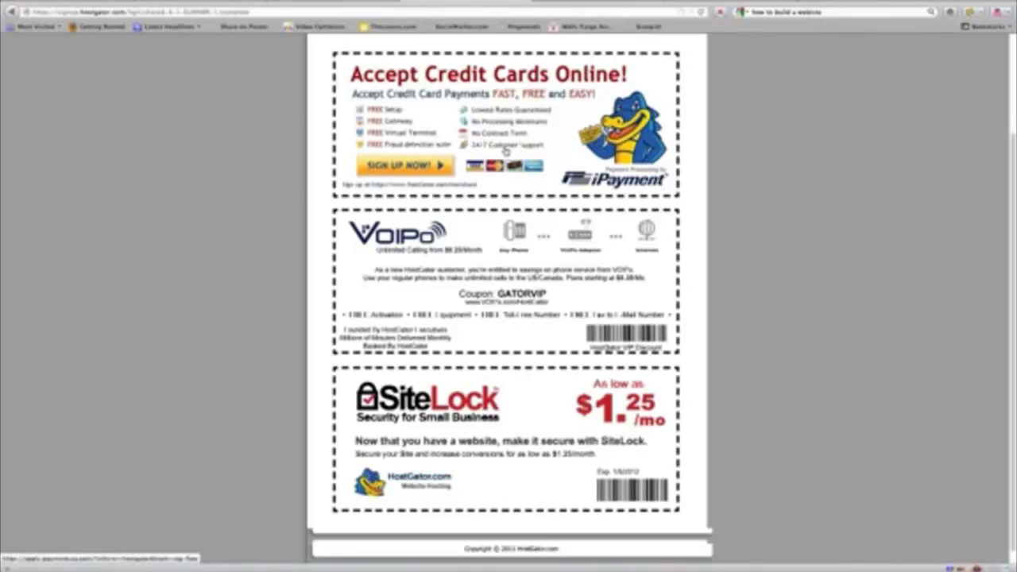
scroll(506, 151, "up", 3)
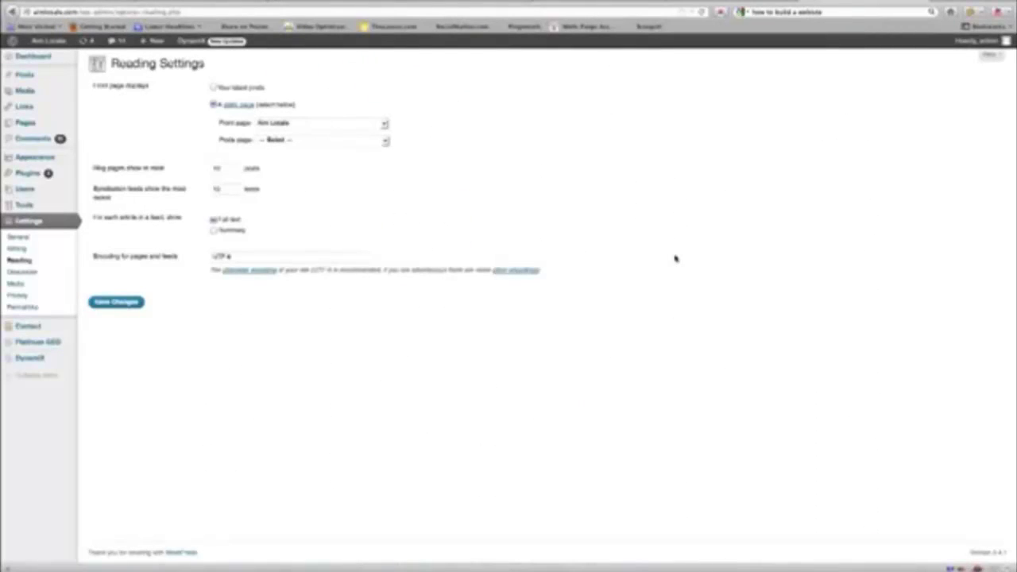
left_click(477, 566)
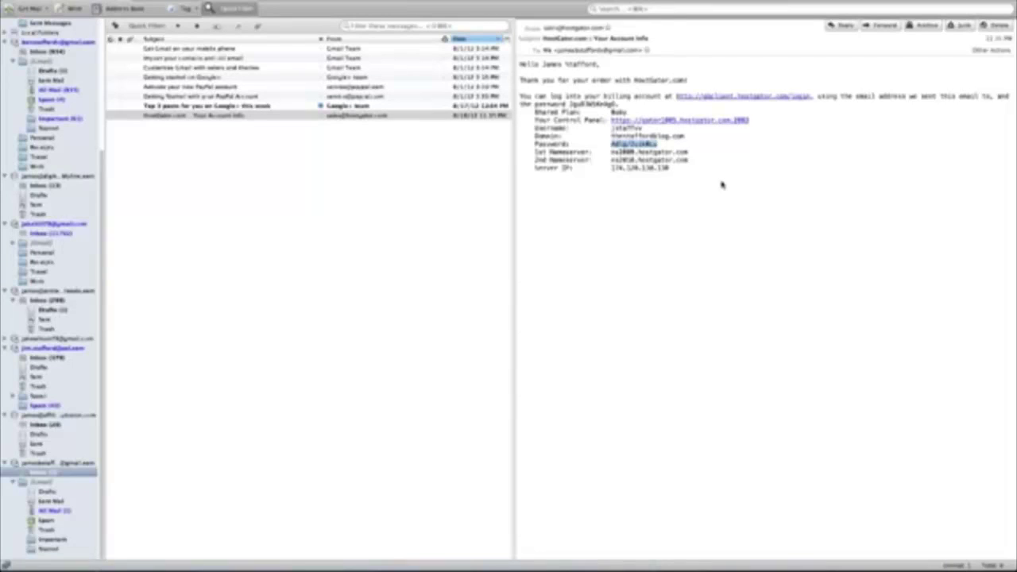
Step: Copy the account password from the email and follow the Your Control Panel link to cPanel login
left_click(707, 187)
left_click_drag(659, 145, 615, 145)
right_click(632, 147)
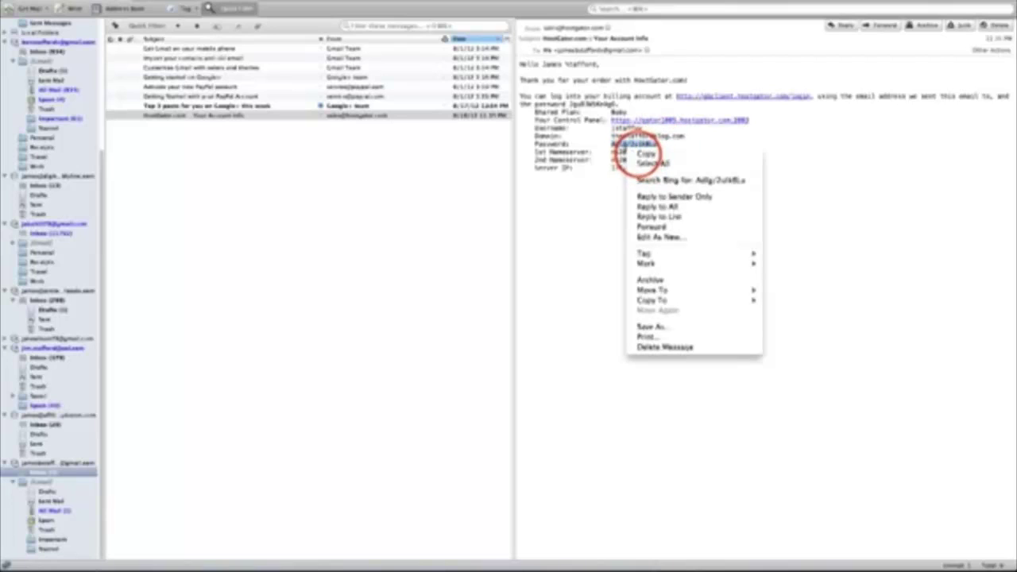
left_click(641, 153)
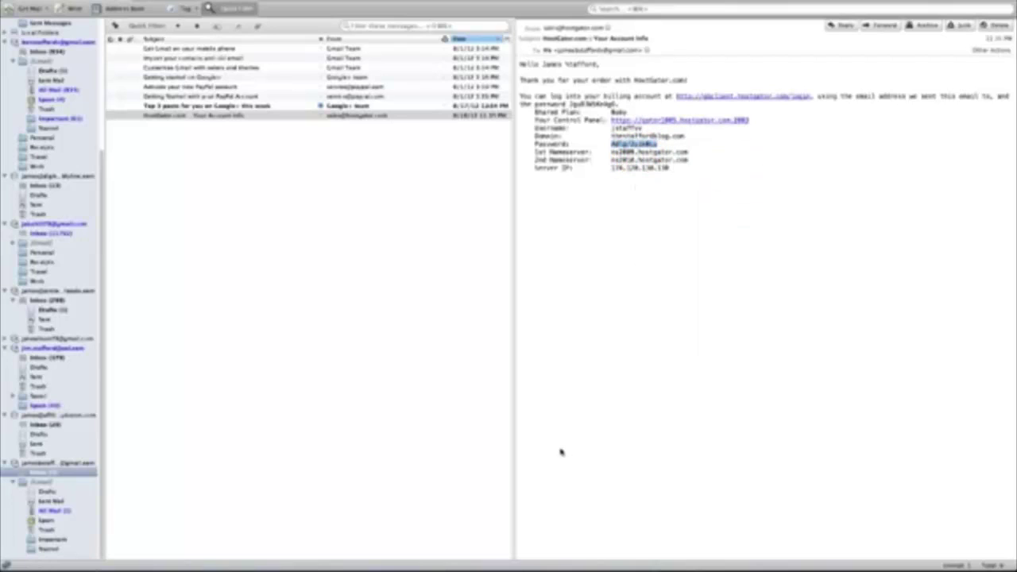
left_click(679, 121)
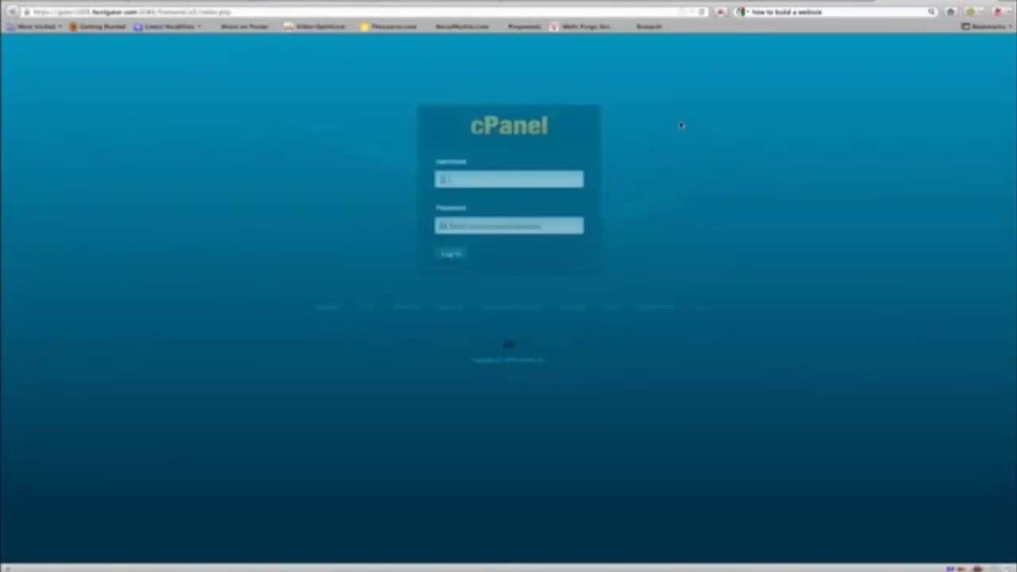
left_click(523, 176)
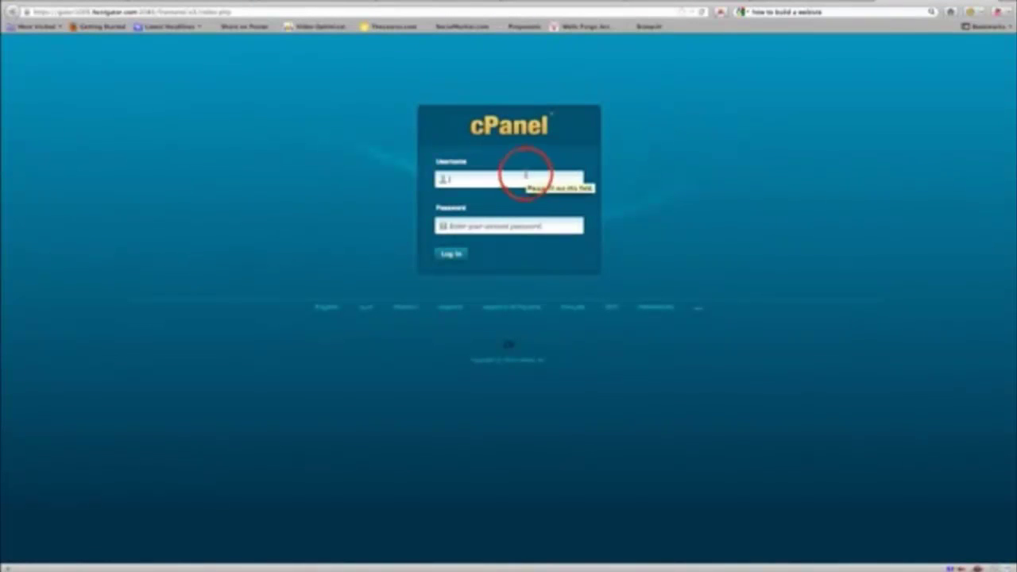
Step: Log into cPanel with the account username and copied password, then scroll down the page
type("jstafnv")
key("Tab")
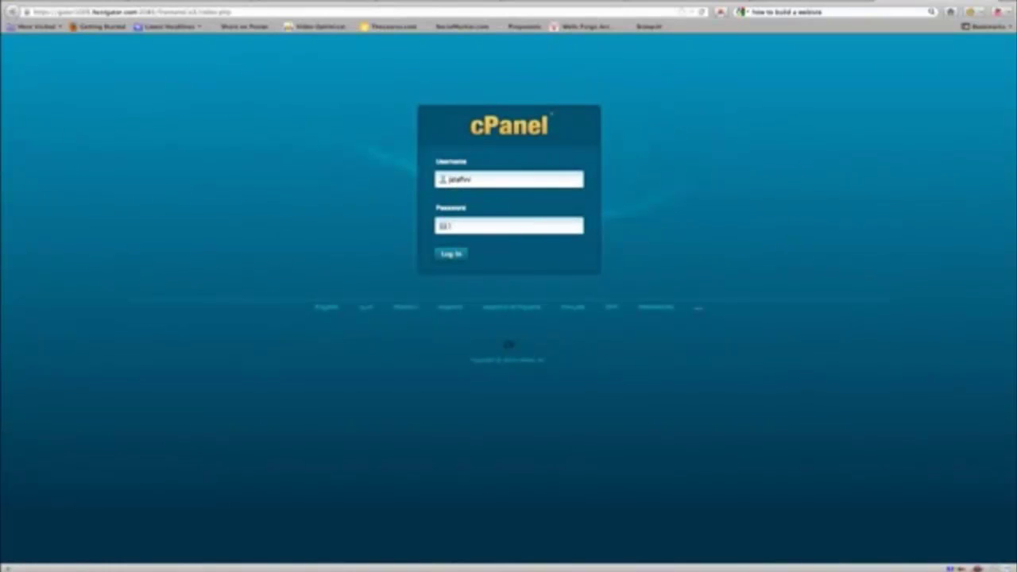
left_click(453, 254)
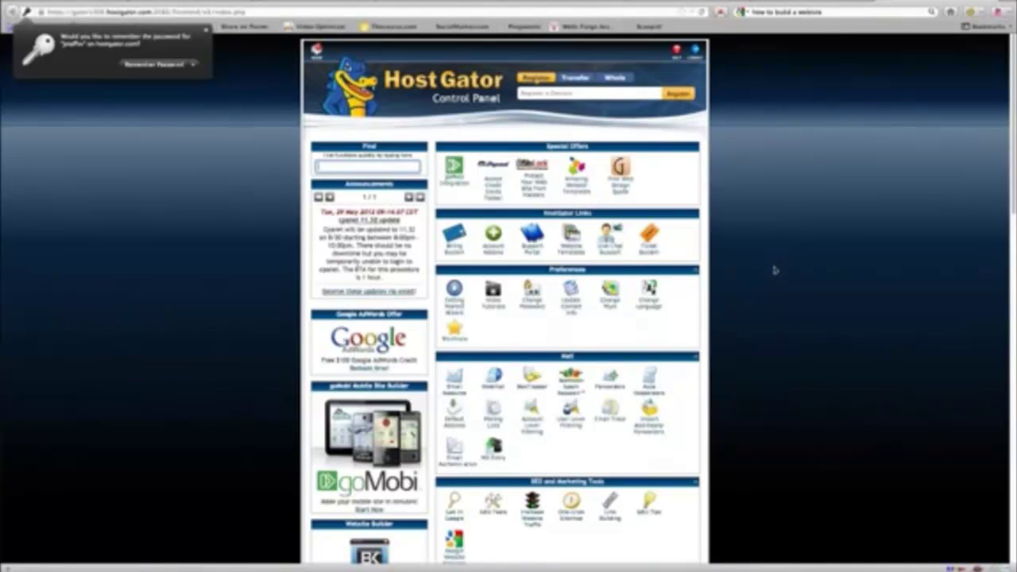
left_click(1012, 106)
left_click_drag(1012, 107, 1012, 253)
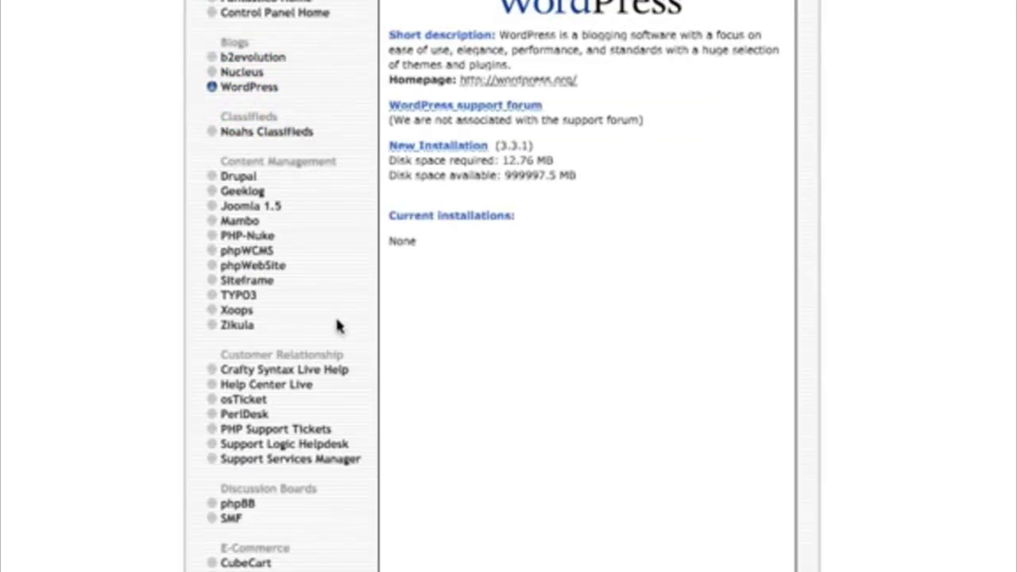
Step: Start a new WordPress installation with admin username 'admin', the suggested password and a replaced admin e-mail
left_click(429, 145)
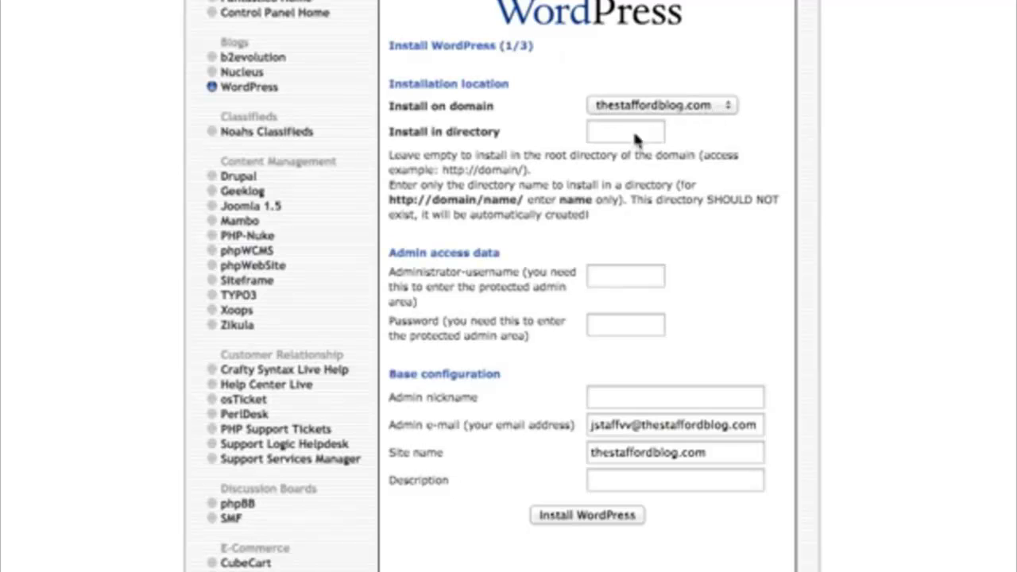
left_click(605, 275)
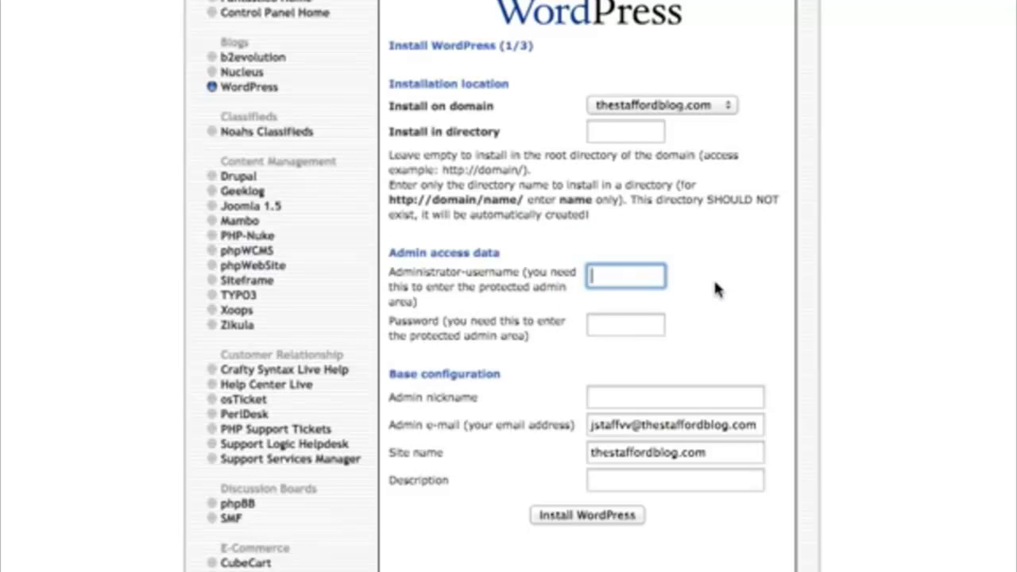
type("adm")
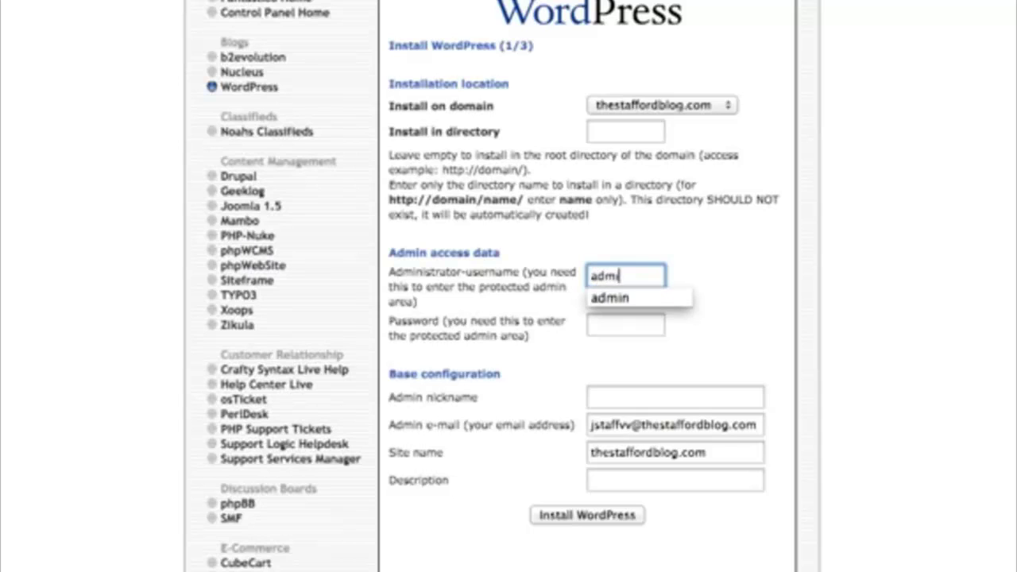
type("in")
key("Tab")
type("w")
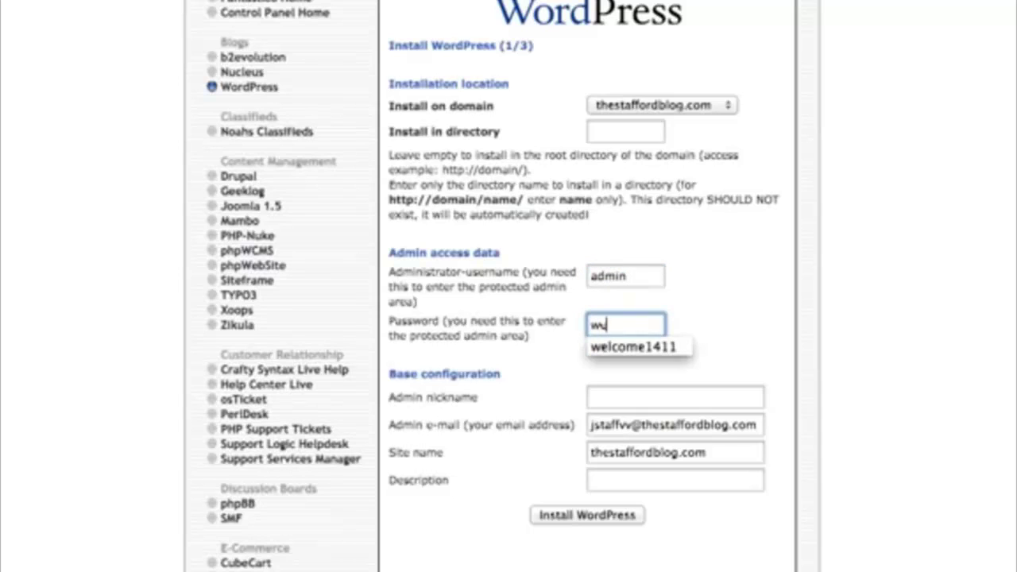
type("el")
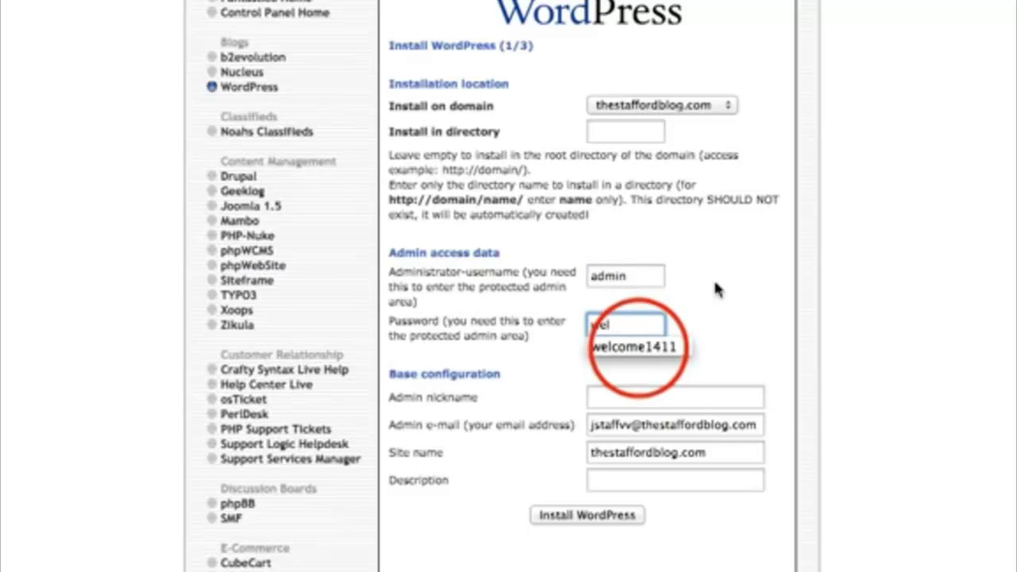
left_click(647, 348)
left_click(636, 399)
triple_click(667, 424)
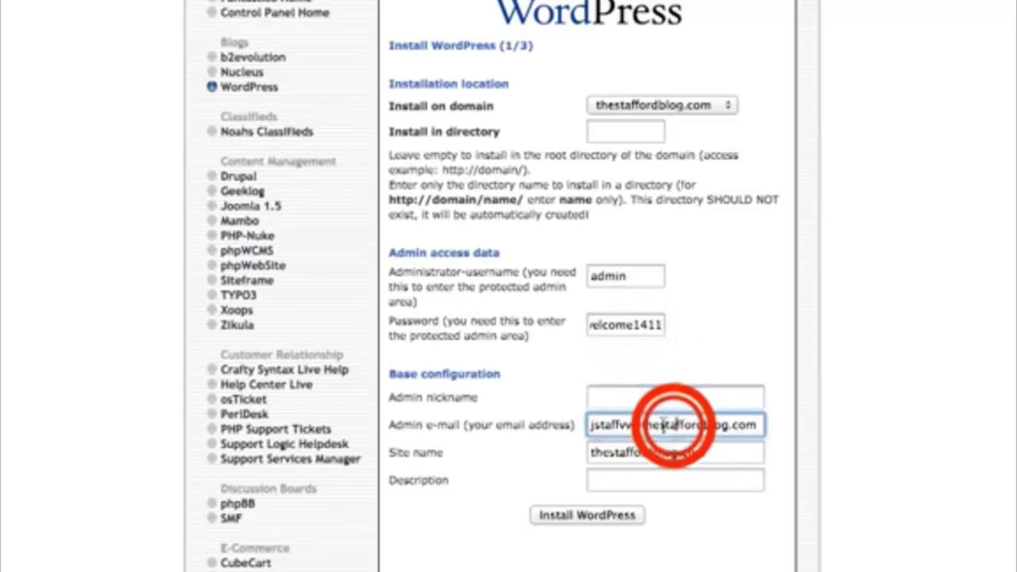
key("BackSpace")
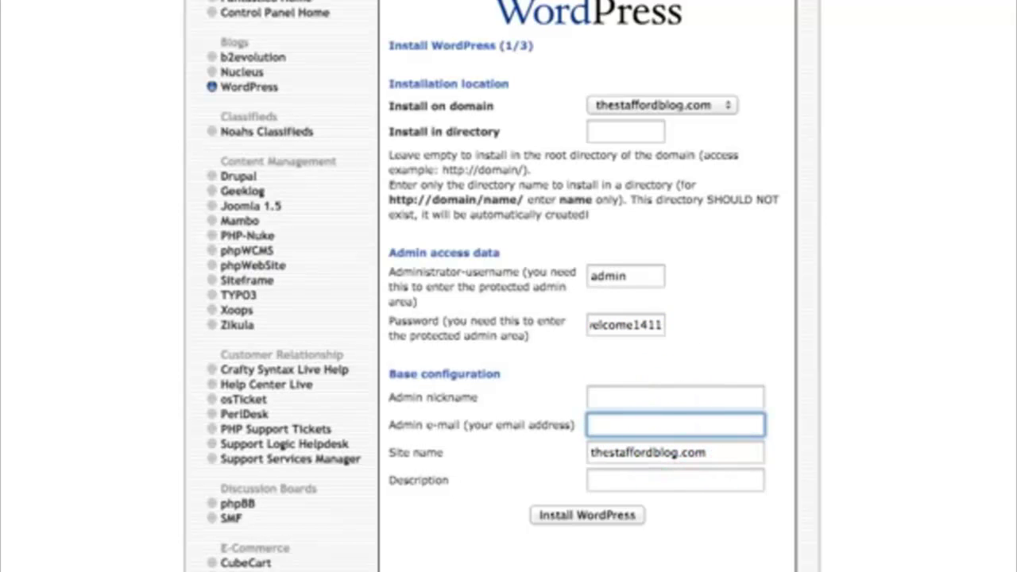
type("j")
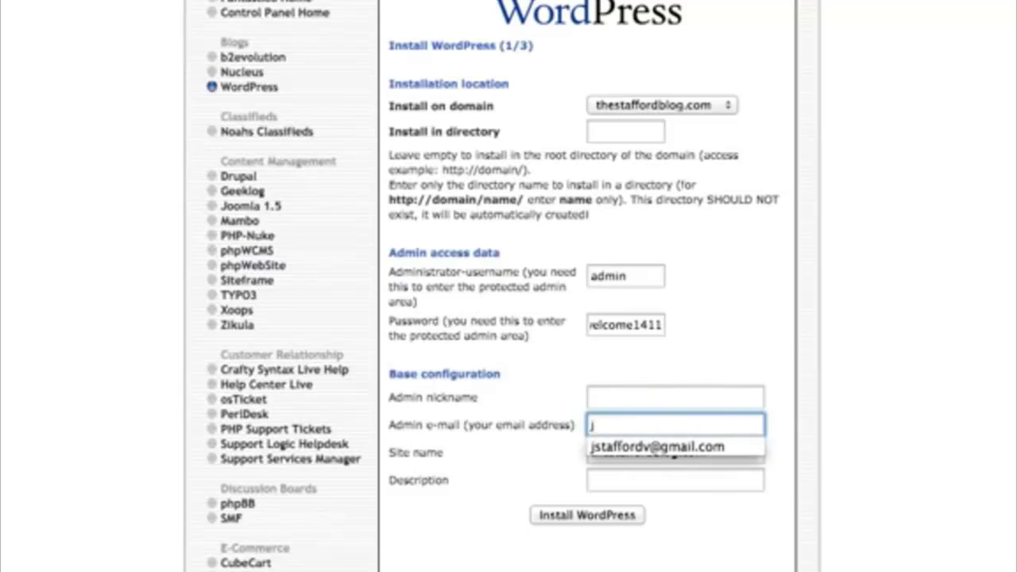
left_click(676, 446)
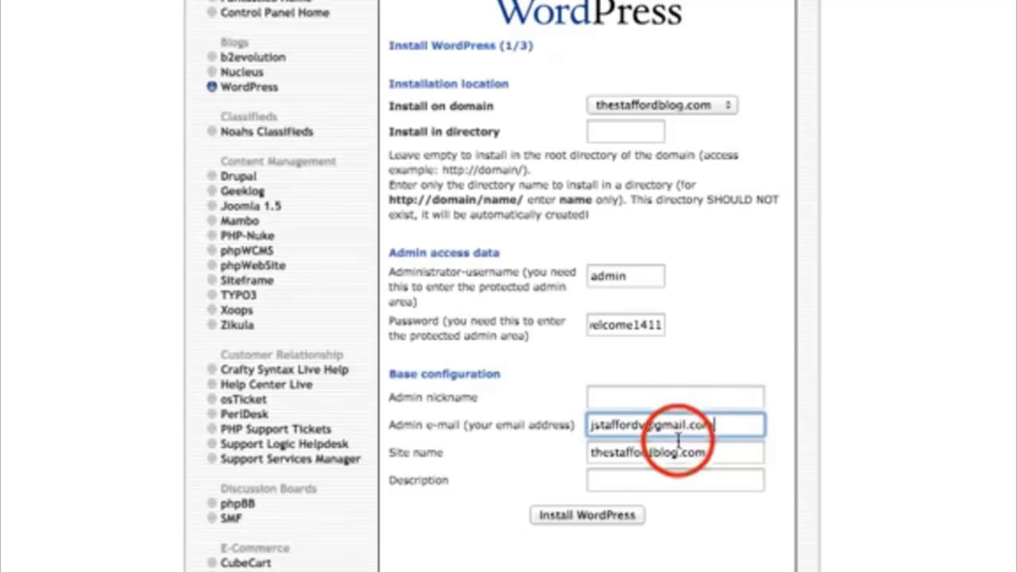
Step: Set the site name to 'The Stafford Blog' and complete the WordPress installation
left_click(725, 457)
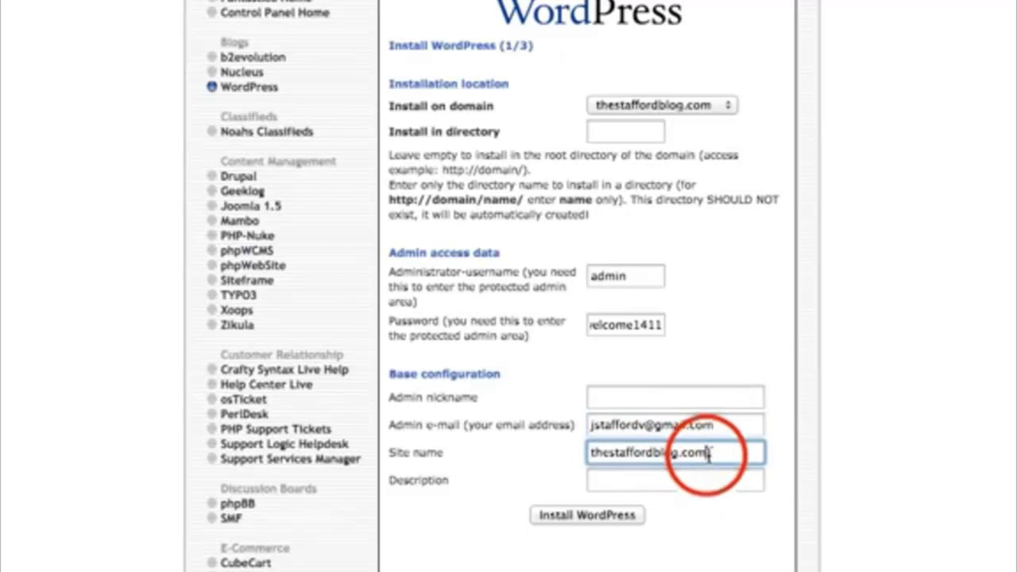
key("BackSpace")
key("BackSpace")
key("BackSpace")
key("BackSpace")
key("BackSpace")
key("BackSpace")
key("BackSpace")
key("BackSpace")
key("BackSpace")
key("BackSpace")
key("BackSpace")
key("BackSpace")
key("BackSpace")
key("BackSpace")
key("BackSpace")
key("BackSpace")
key("BackSpace")
key("BackSpace")
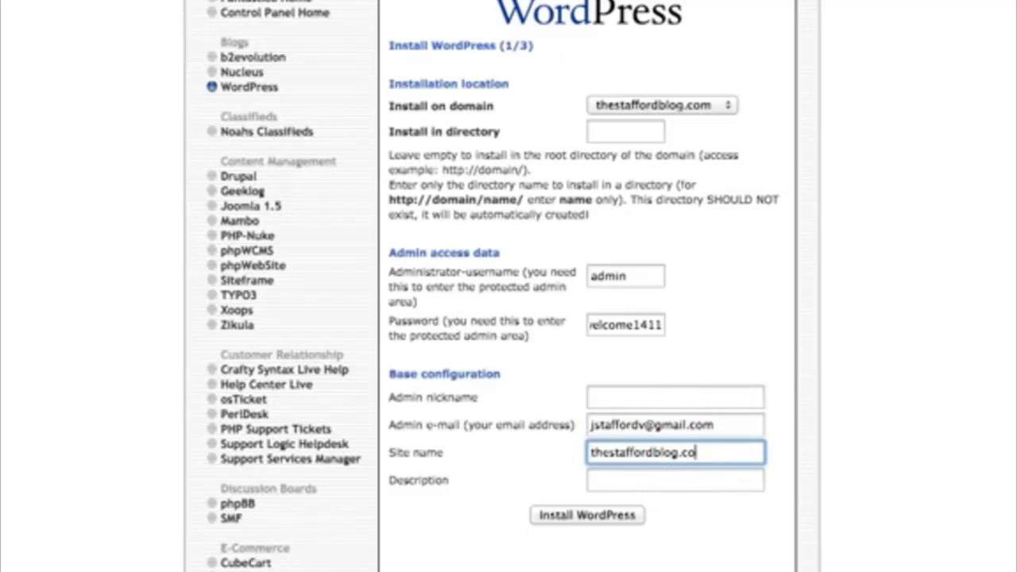
key("BackSpace")
type("The Staf")
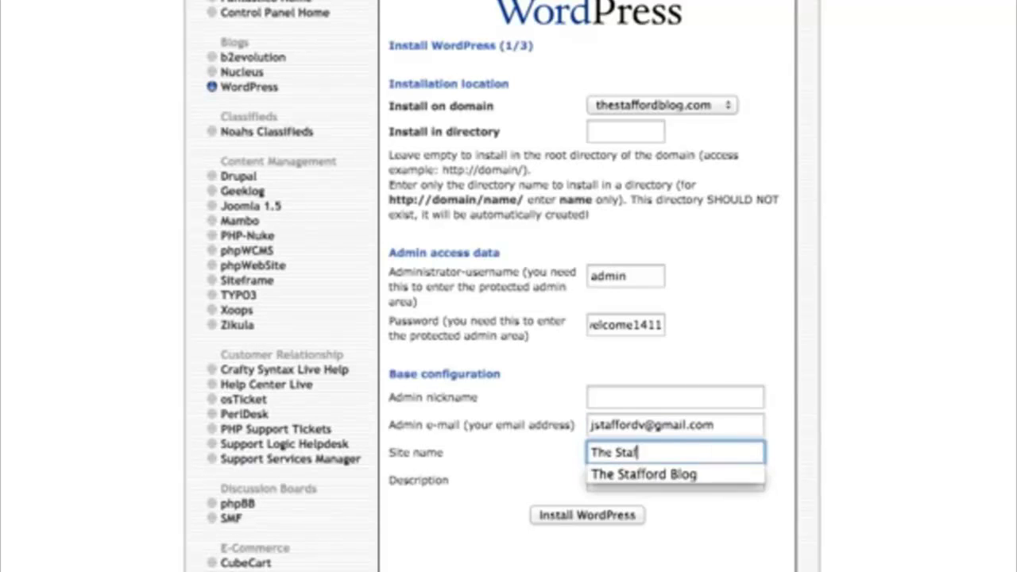
type("ford Blog")
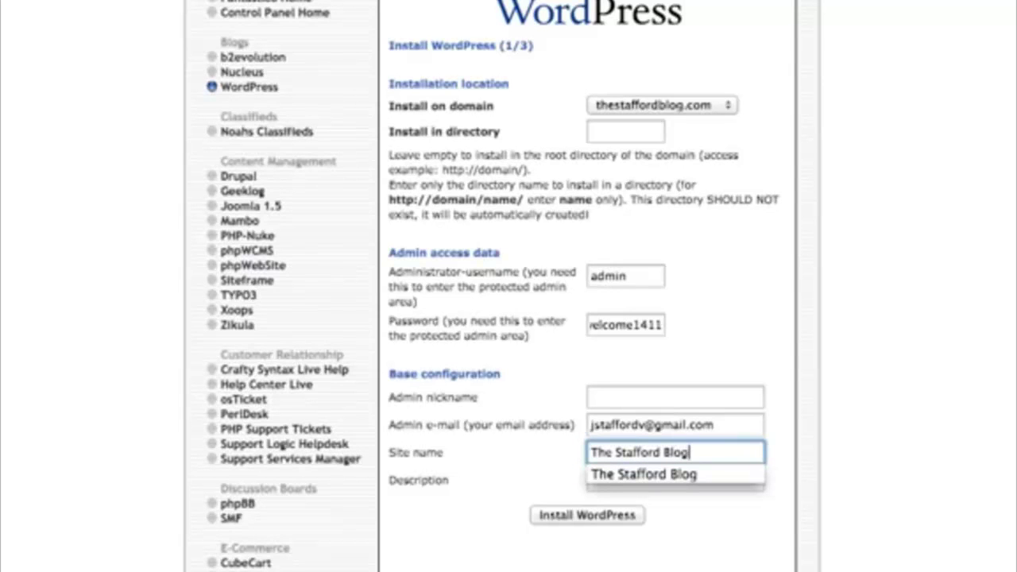
left_click(565, 560)
left_click(557, 500)
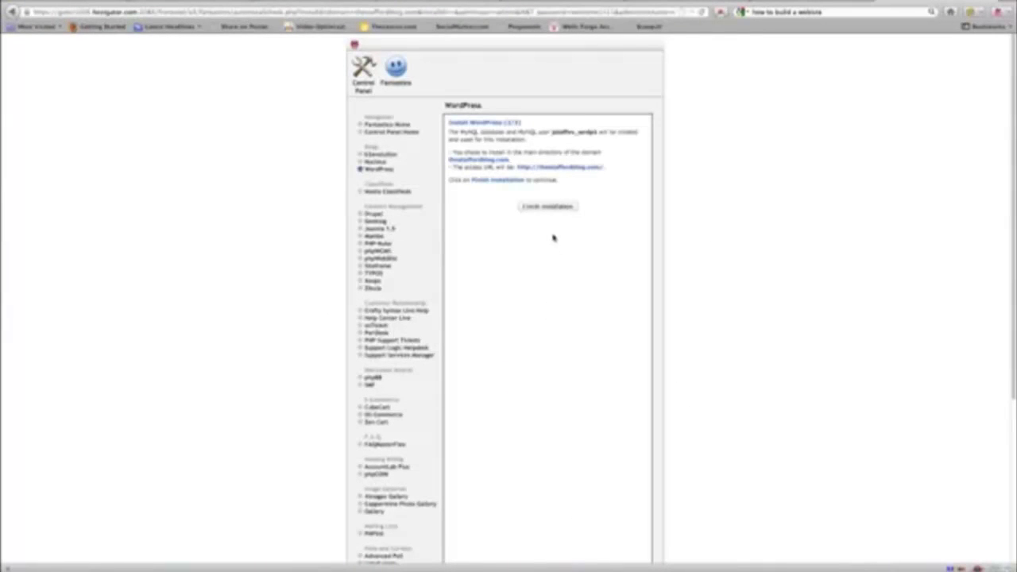
left_click(553, 207)
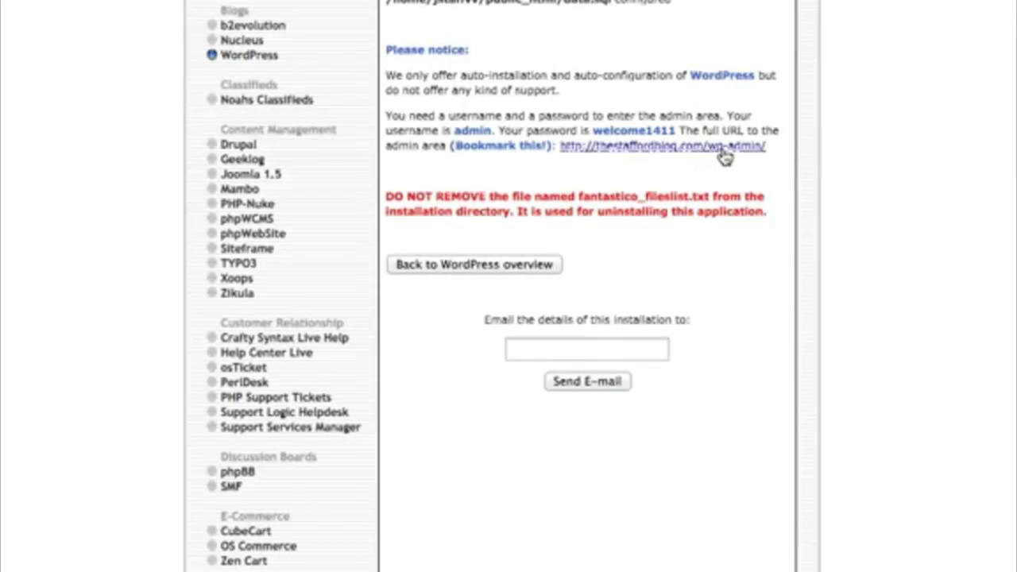
Step: Log into the blog's wp-admin as 'admin' and decline the browser's remember-password offer
left_click(666, 148)
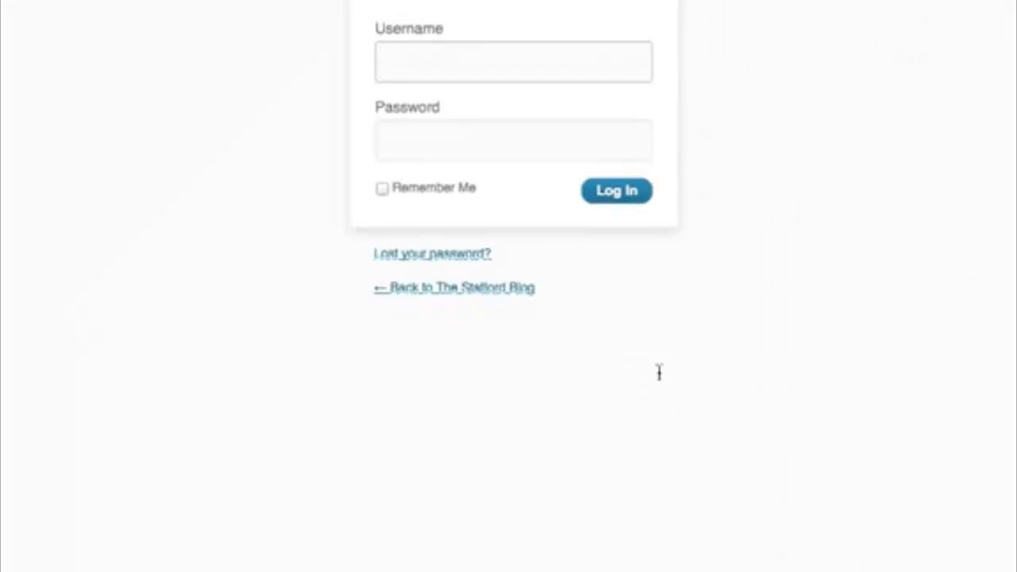
type("admin")
key("Tab")
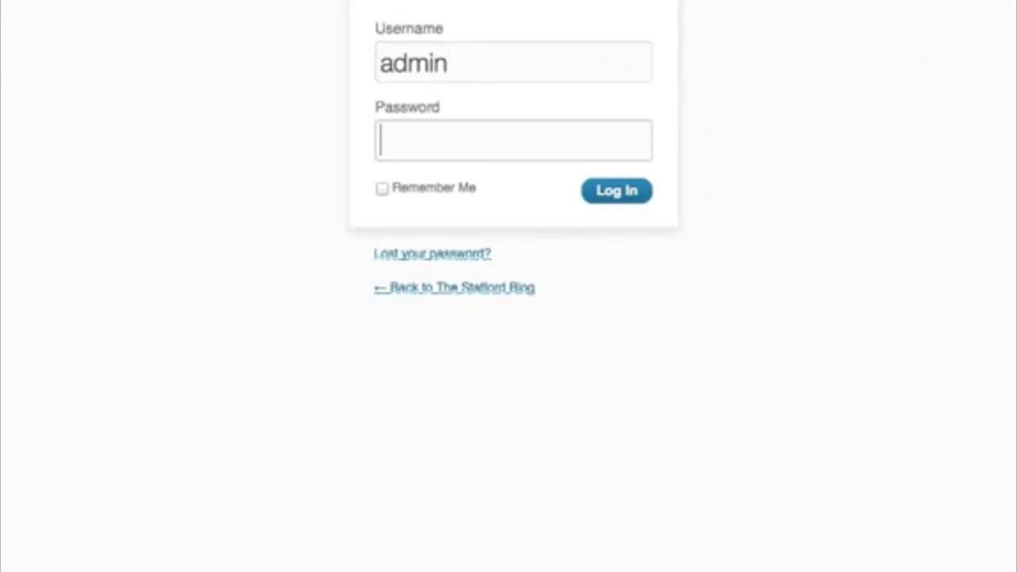
type("•••••••")
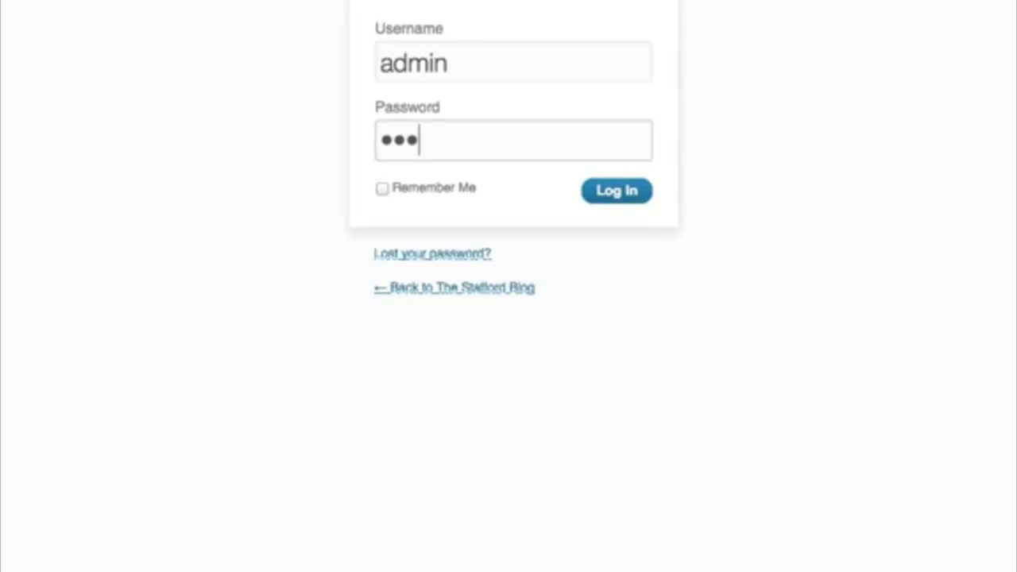
type("•••••")
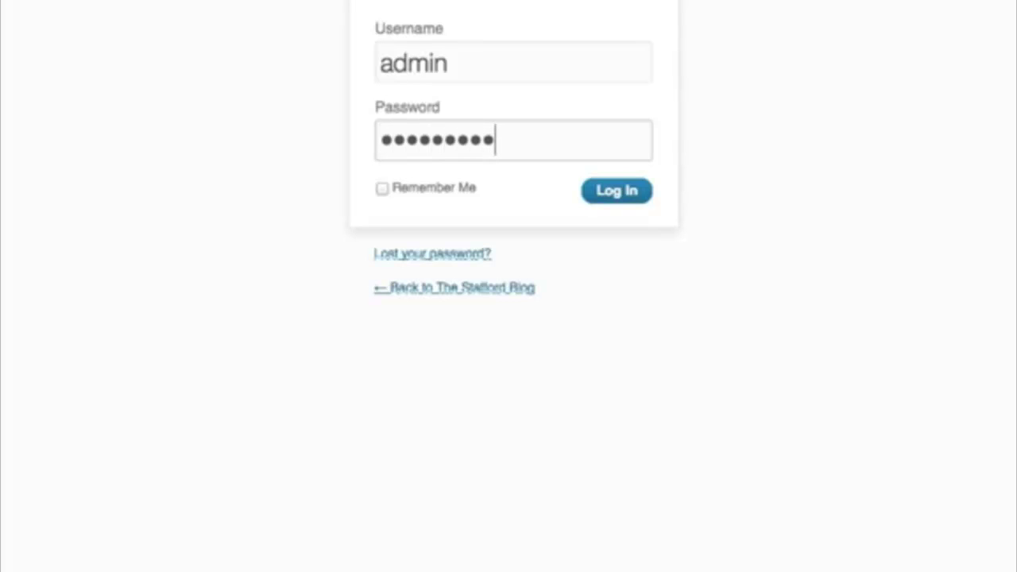
left_click(612, 192)
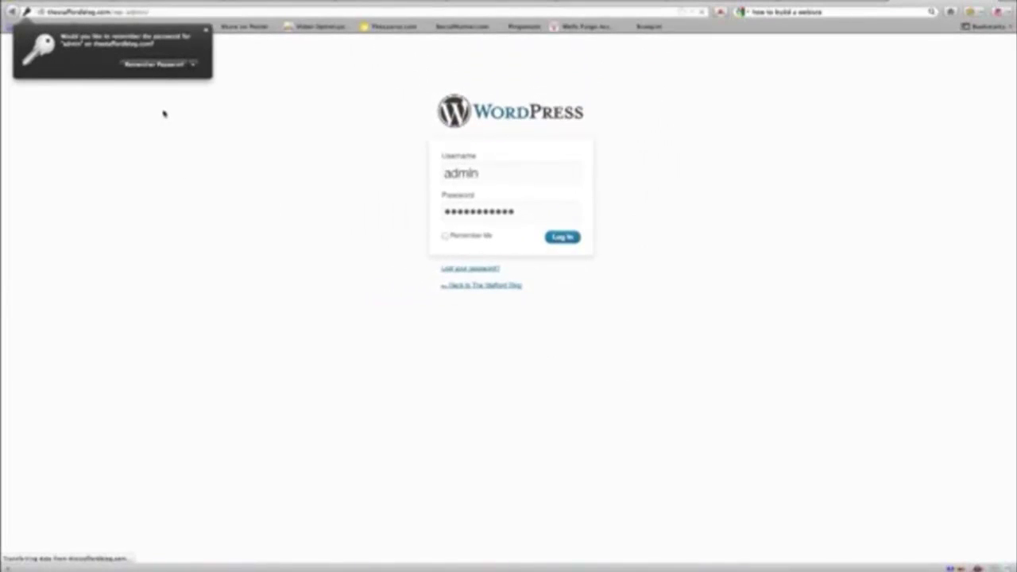
left_click(245, 77)
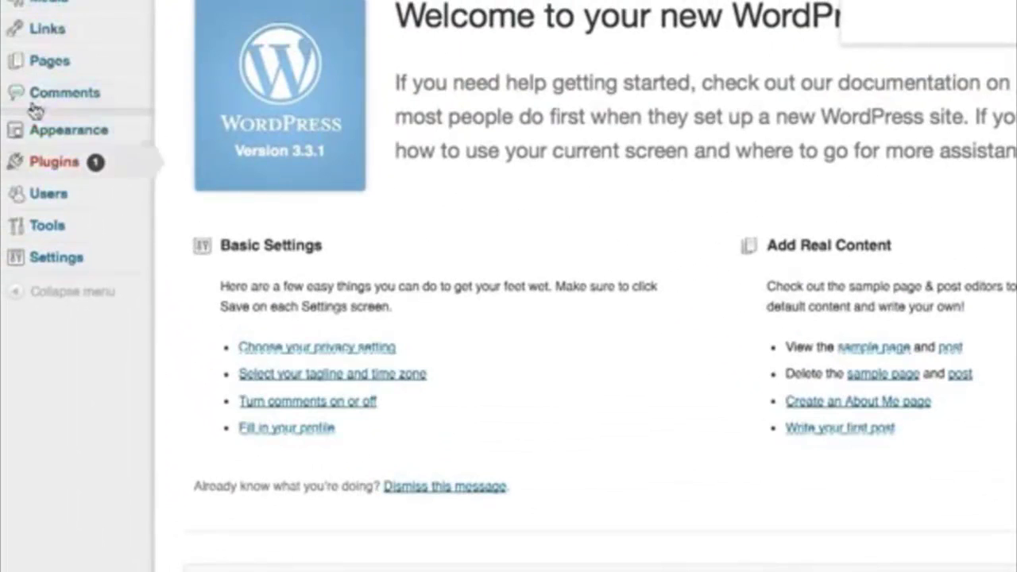
mouse_move(32, 230)
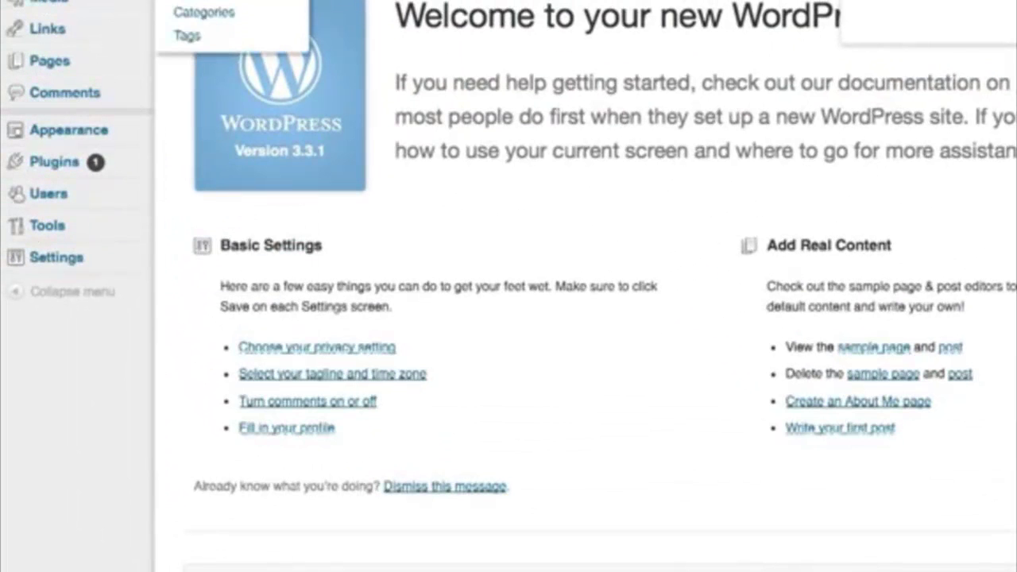
mouse_move(39, 255)
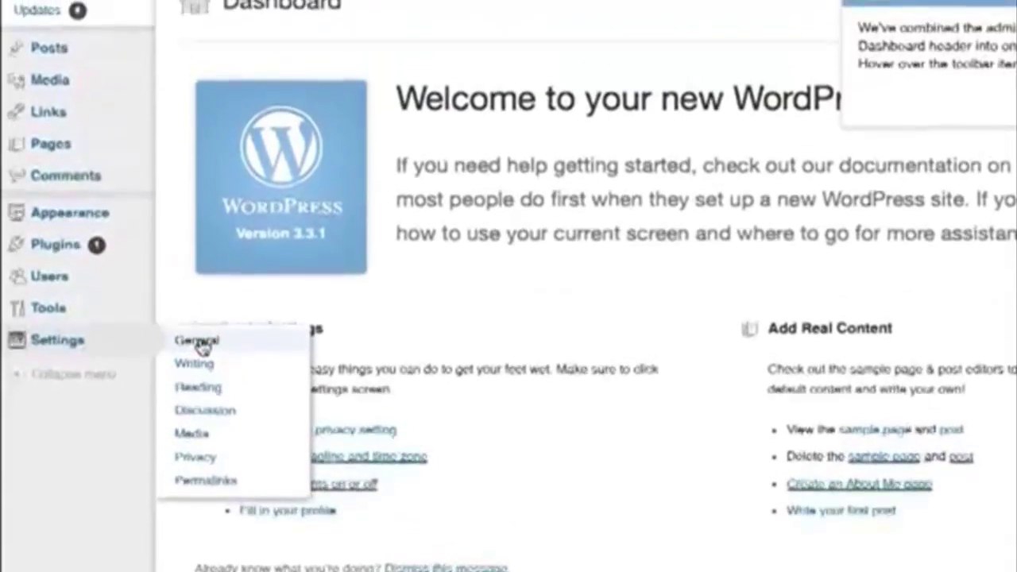
Step: Open Settings > General for The Stafford Blog
left_click(197, 340)
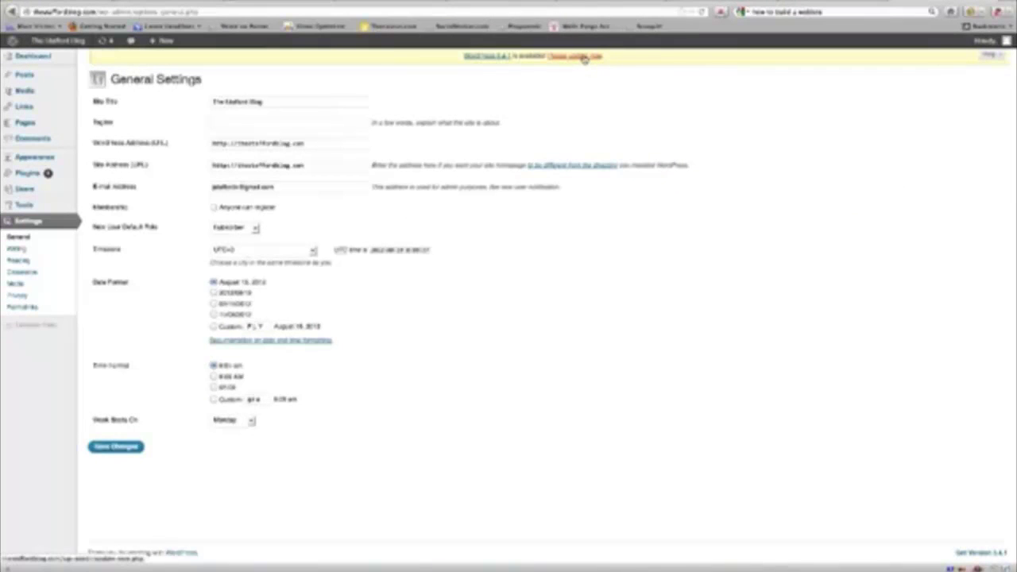
Step: Update WordPress from version 3.3.1 to 3.4.1 from the update notice
left_click(584, 57)
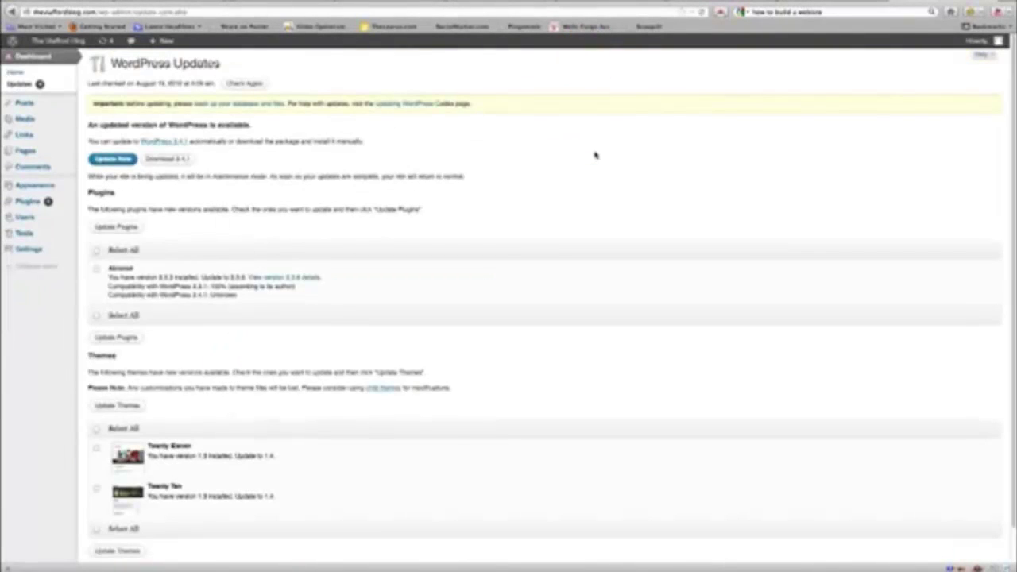
left_click(113, 159)
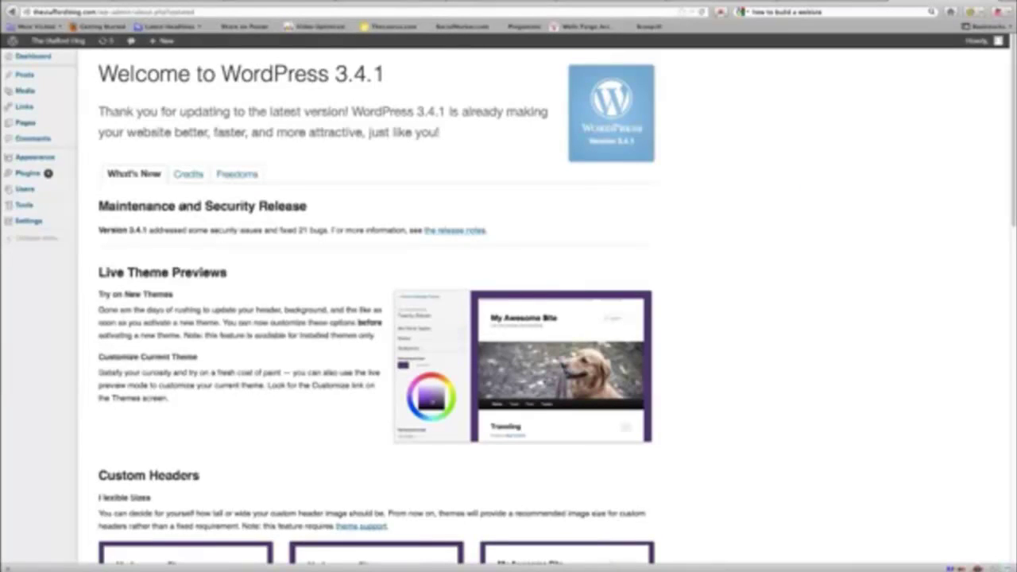
mouse_move(36, 106)
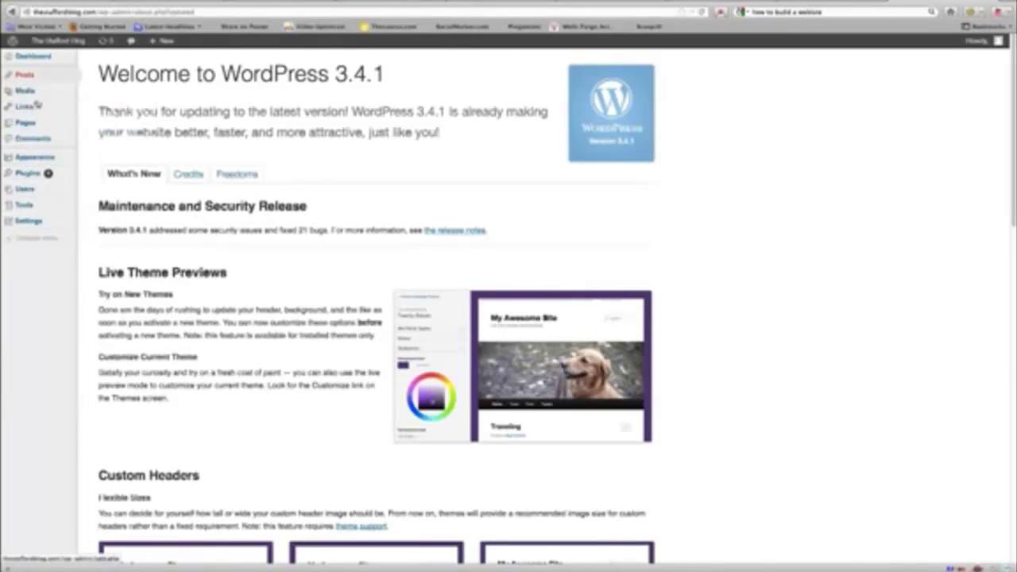
mouse_move(28, 220)
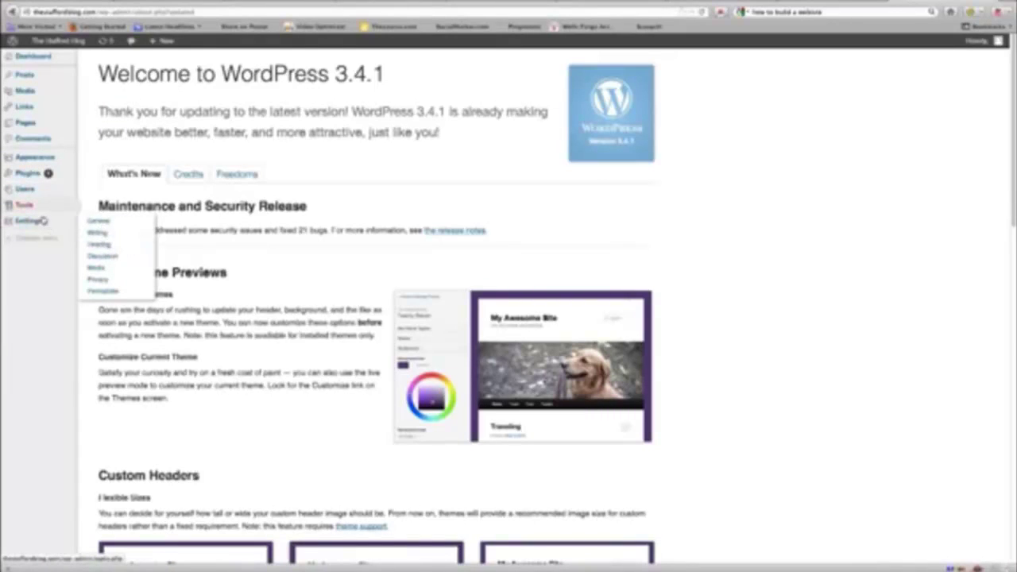
mouse_move(27, 164)
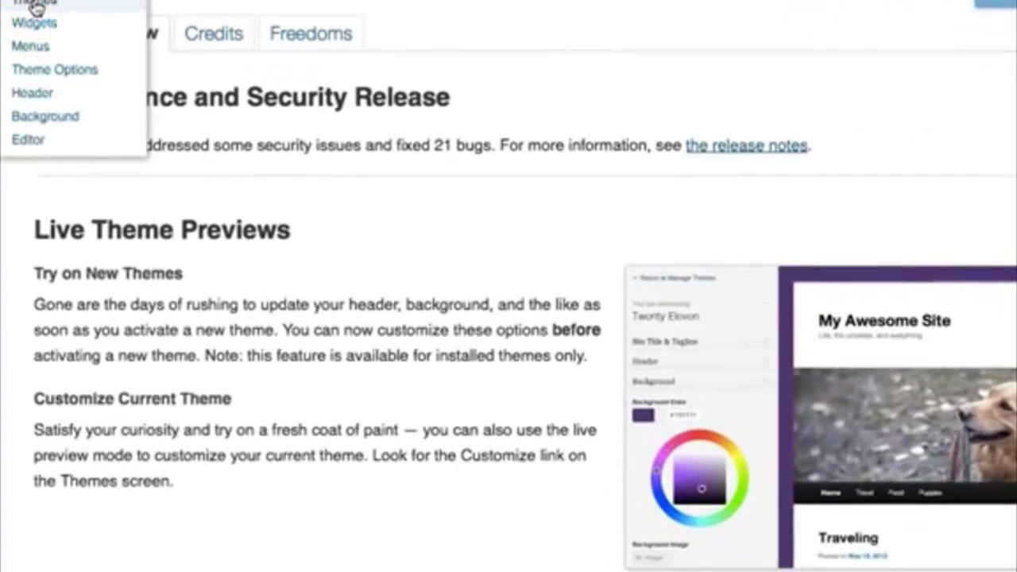
Step: Browse the Install Themes catalogue and preview the Clean Simple White theme
left_click(35, 6)
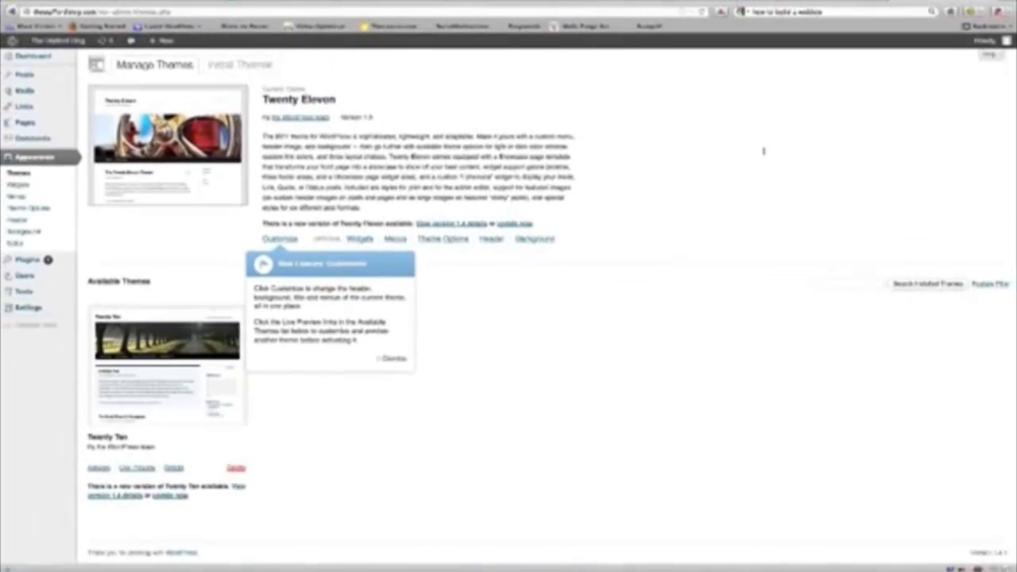
left_click(240, 63)
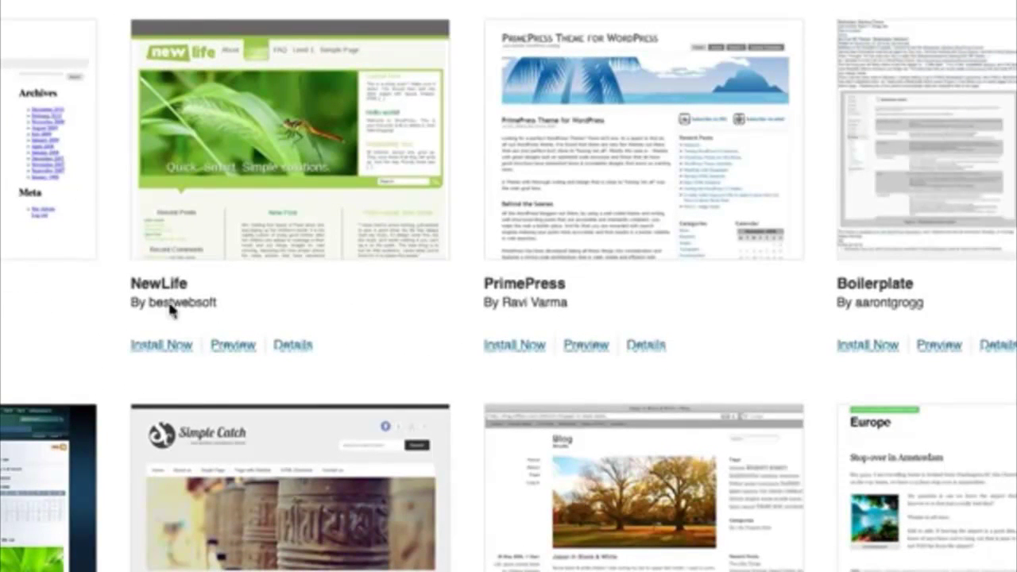
scroll(460, 307, "down", 3)
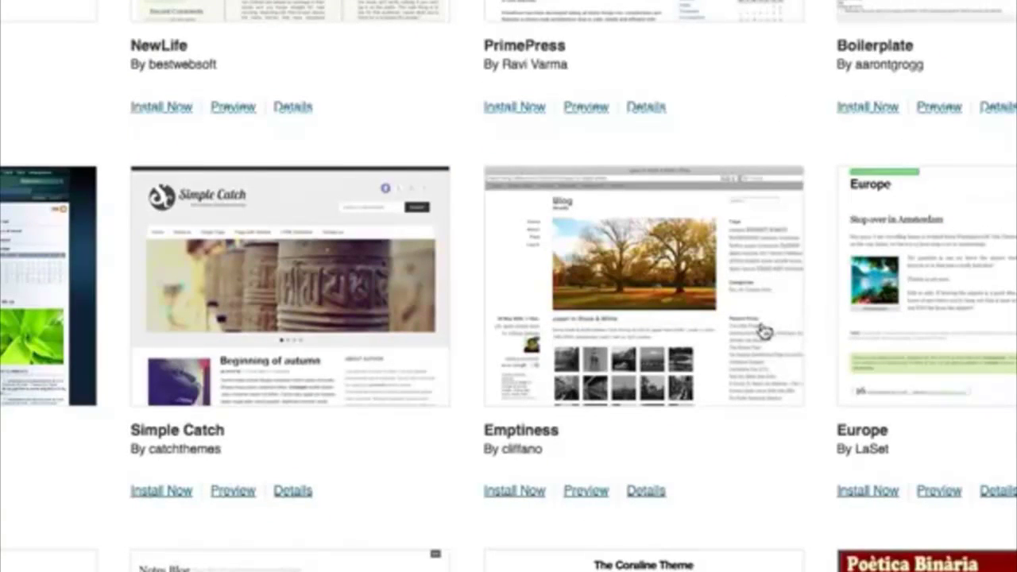
scroll(759, 331, "down", 3)
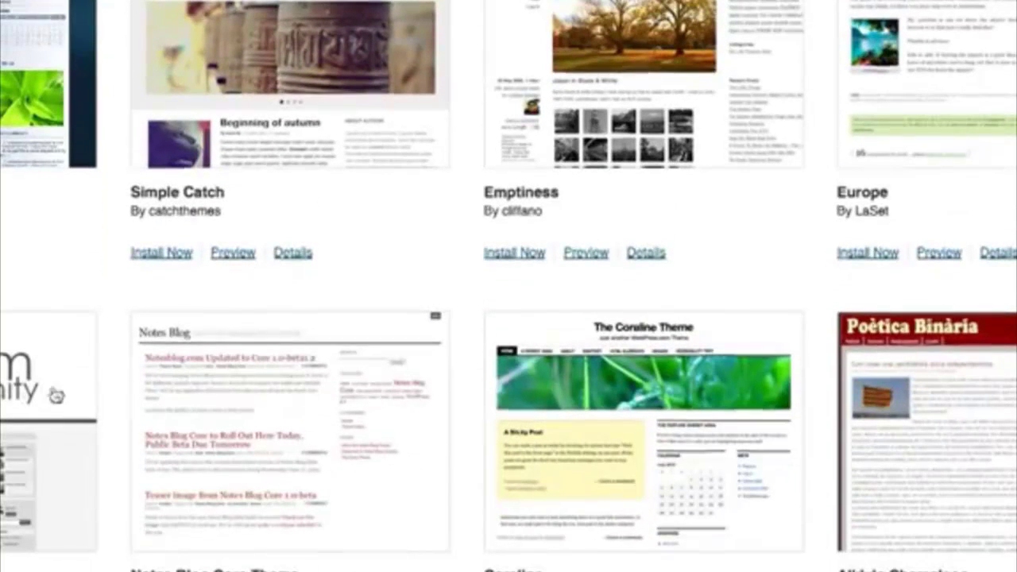
scroll(193, 381, "down", 5)
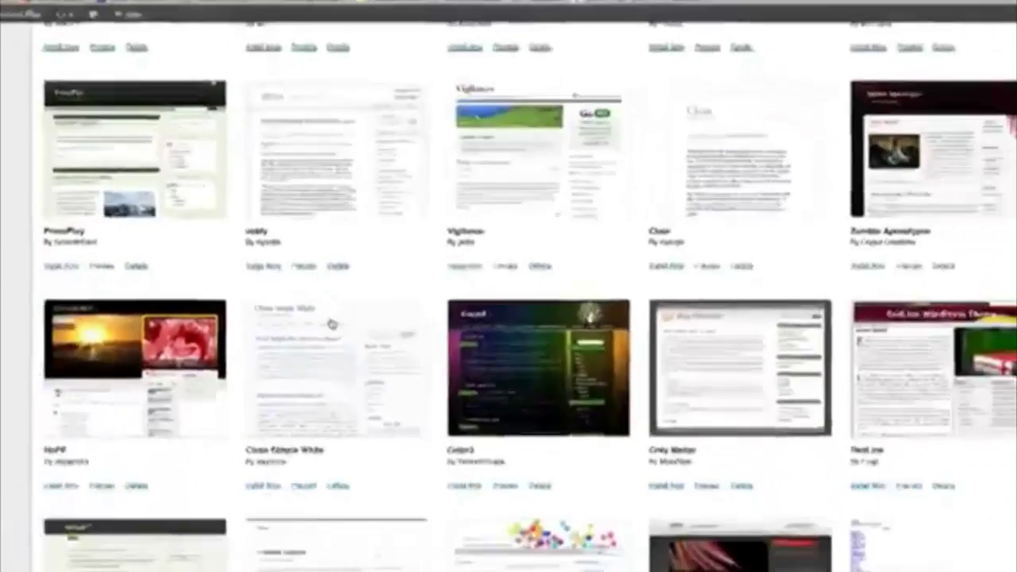
scroll(340, 311, "down", 3)
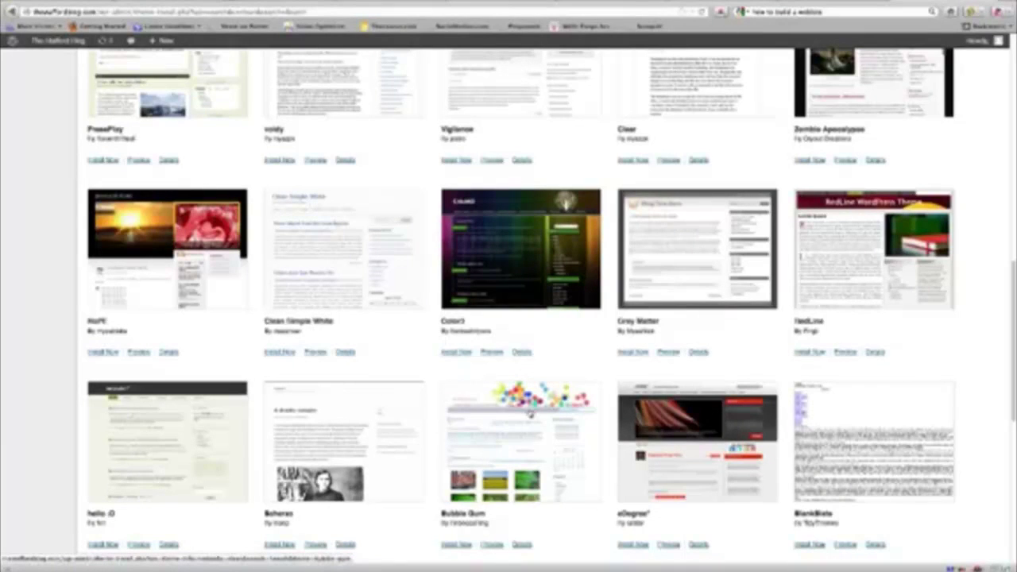
left_click(315, 352)
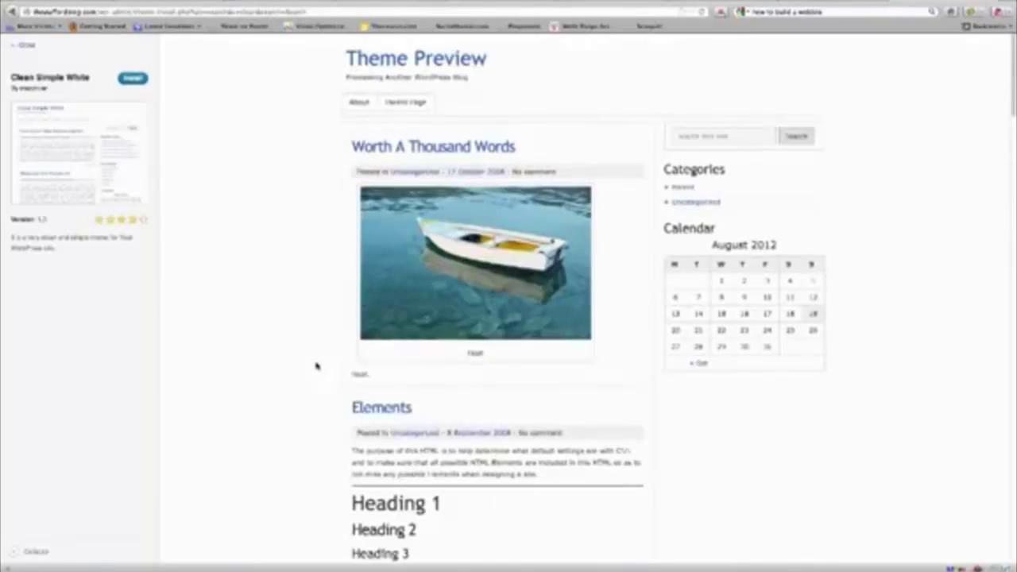
left_click(25, 45)
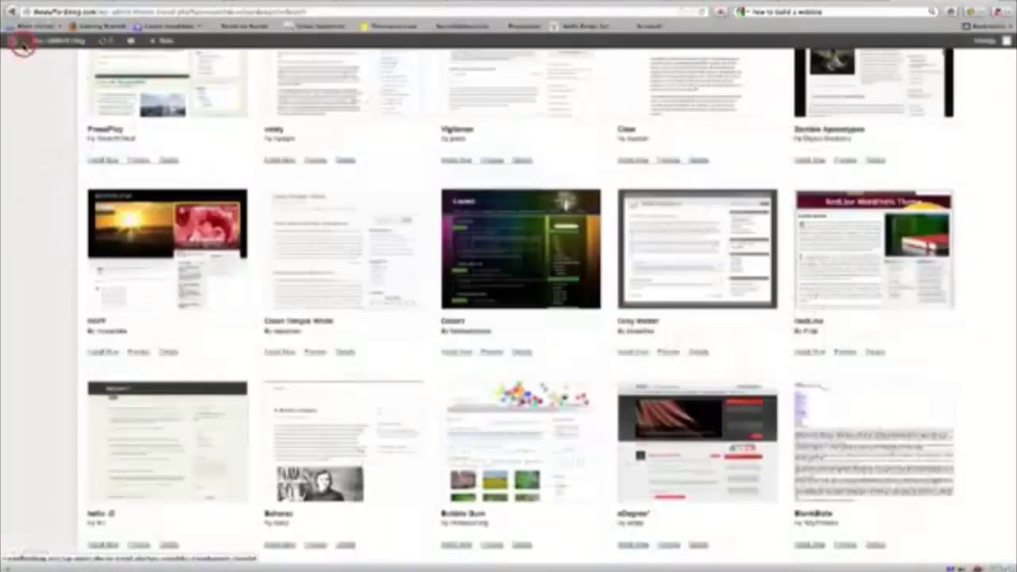
scroll(372, 328, "down", 3)
scroll(398, 344, "down", 3)
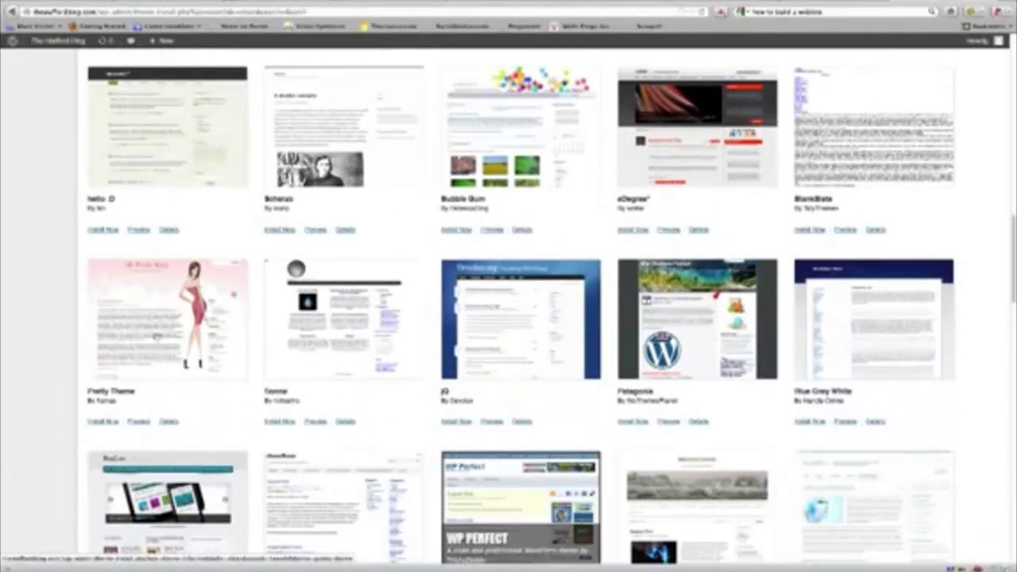
scroll(216, 277, "down", 4)
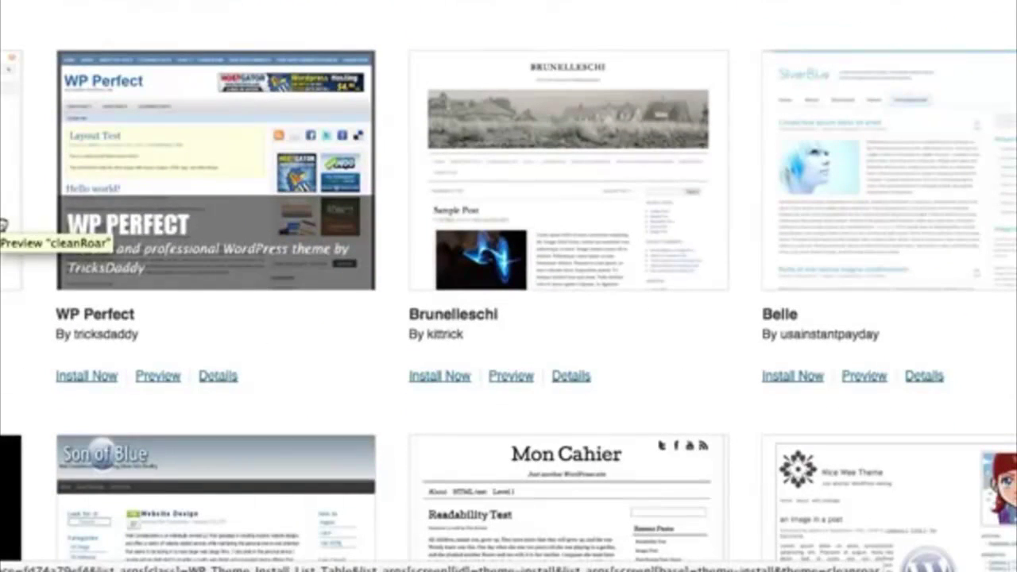
scroll(509, 286, "up", 4)
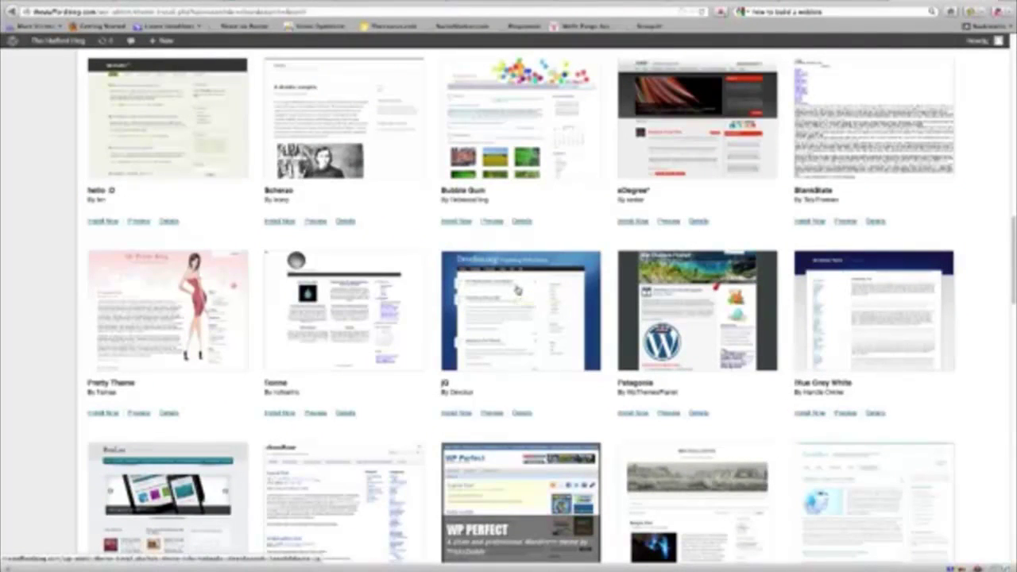
Step: Install and activate the jQ theme, then view the live Stafford Blog in blue
left_click(458, 413)
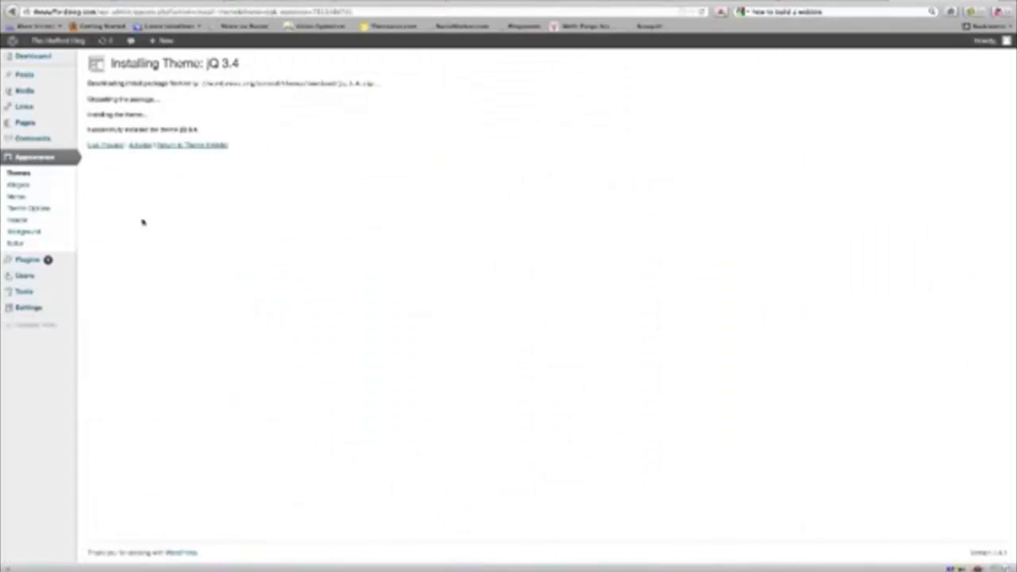
left_click(136, 149)
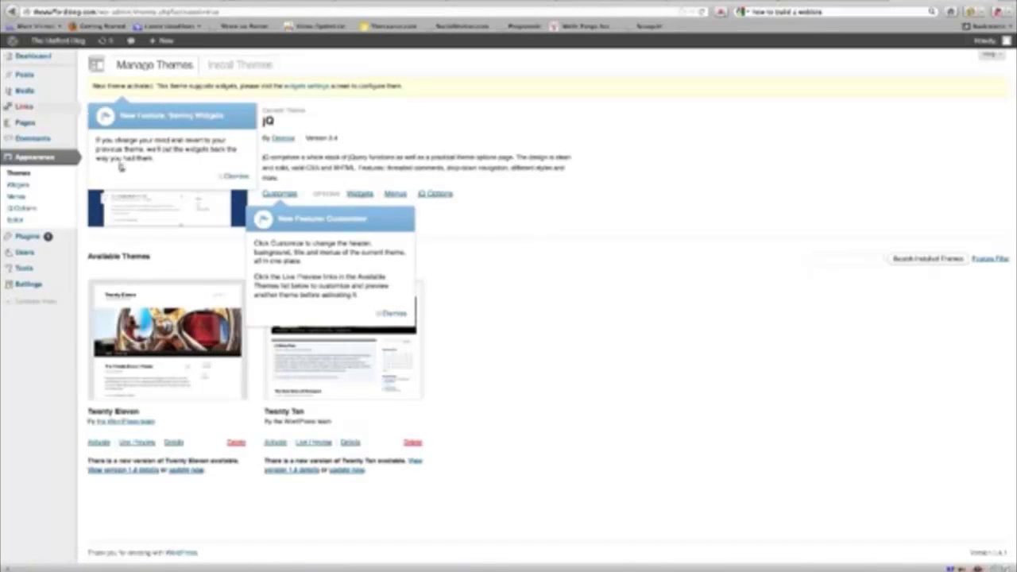
mouse_move(51, 45)
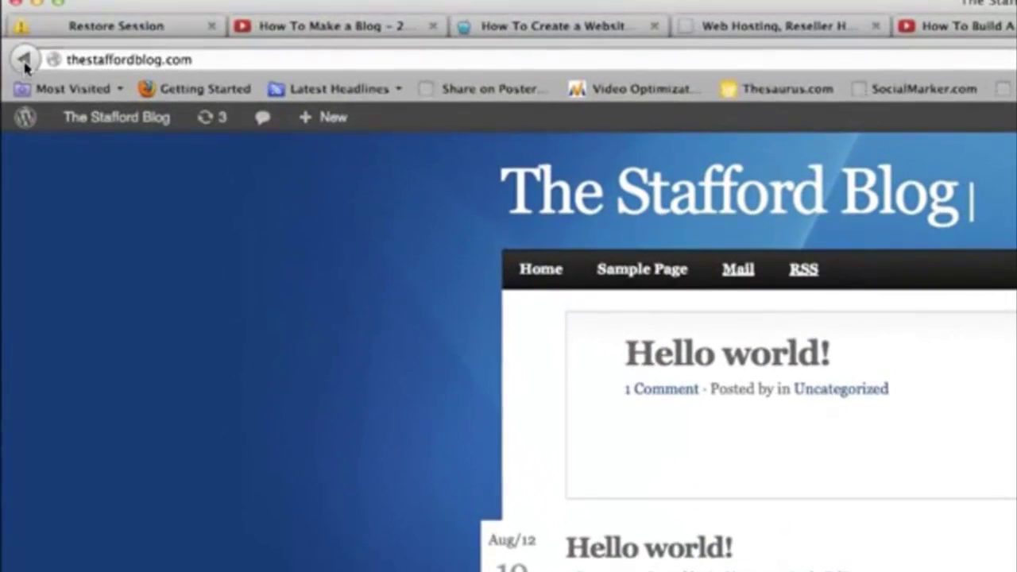
Step: Return to Themes, dismiss the widgets tip, and start an empty new post via Posts > Add New
left_click(23, 60)
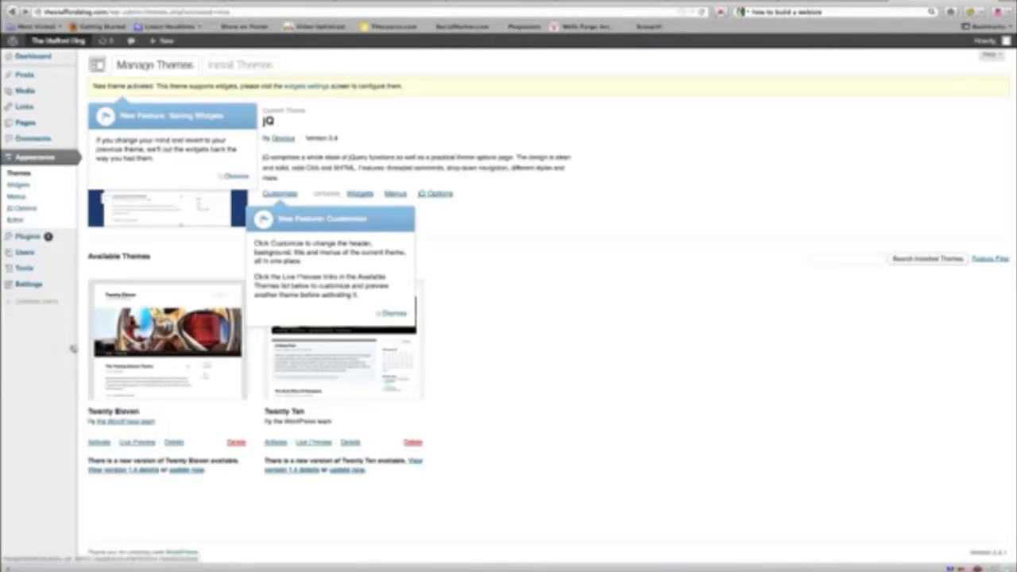
mouse_move(20, 255)
mouse_move(35, 84)
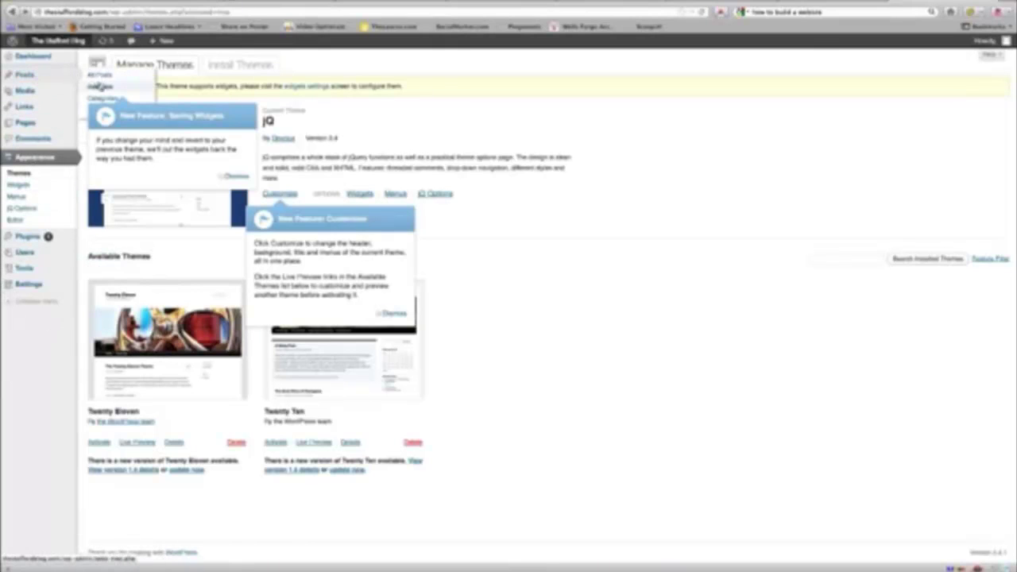
left_click(237, 177)
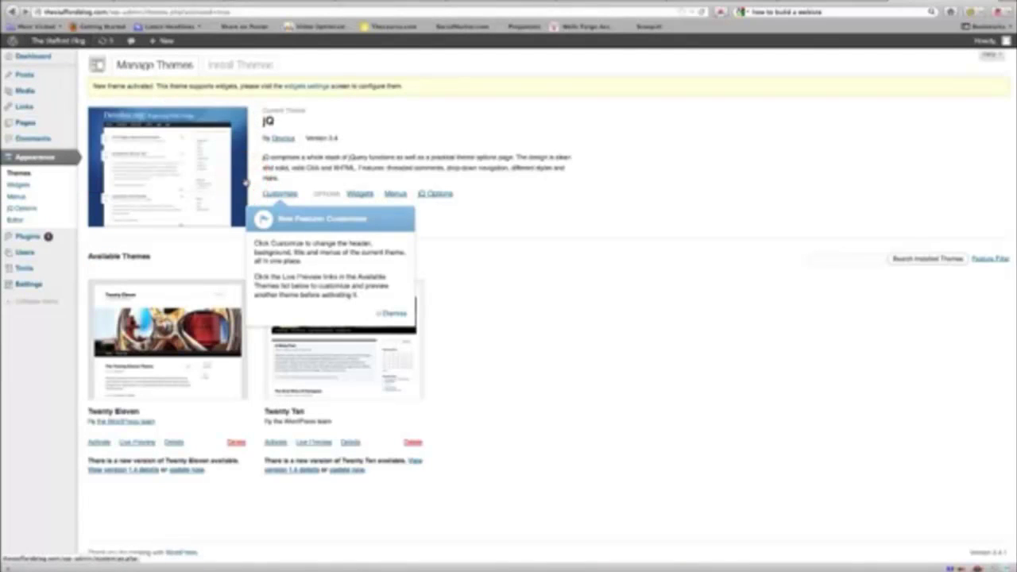
mouse_move(32, 84)
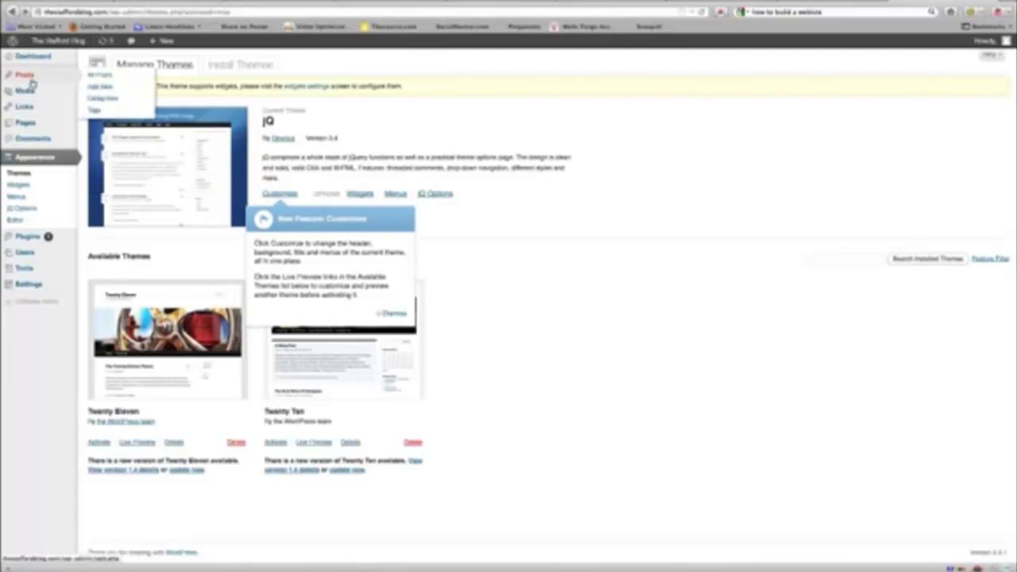
left_click(102, 86)
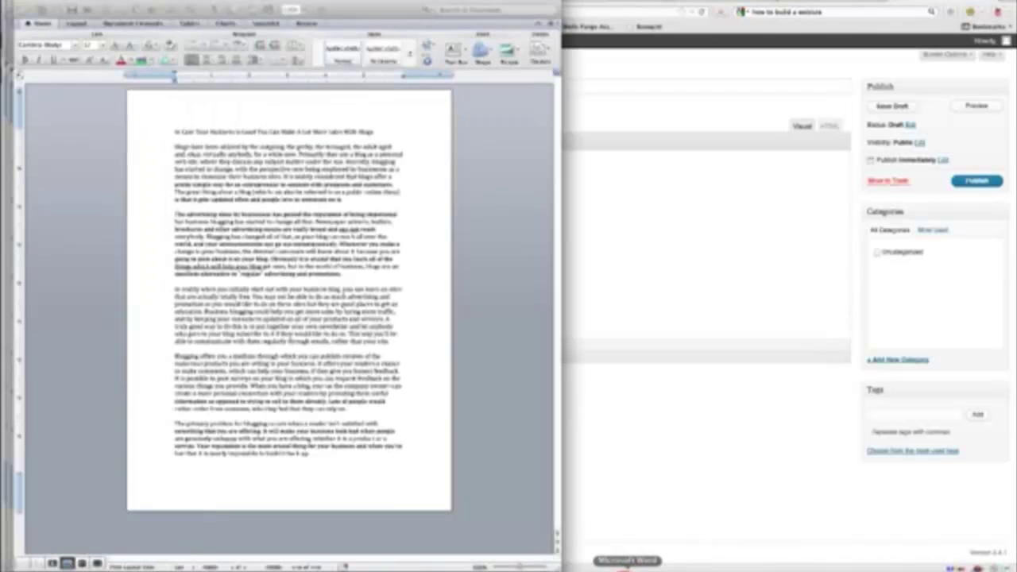
Step: Copy the article's body text from Word into the new post's body as five paragraphs
left_click(622, 566)
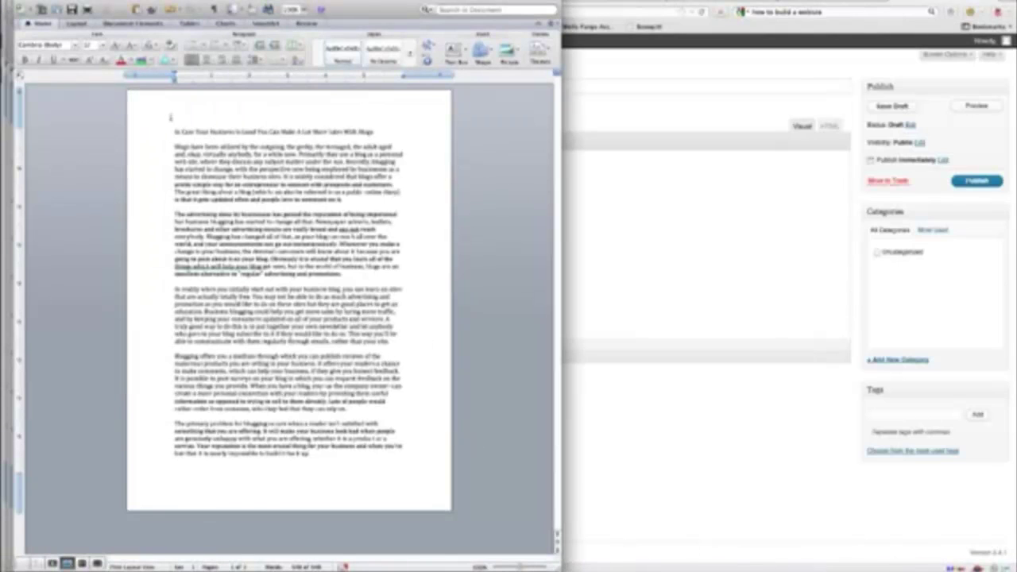
left_click_drag(167, 133, 376, 447)
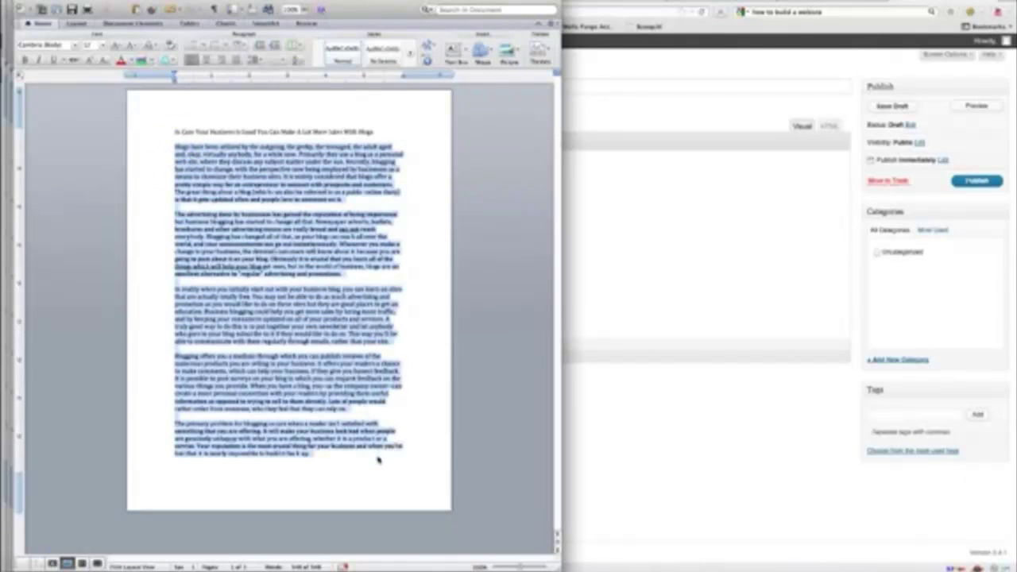
right_click(328, 246)
left_click(342, 266)
left_click(636, 195)
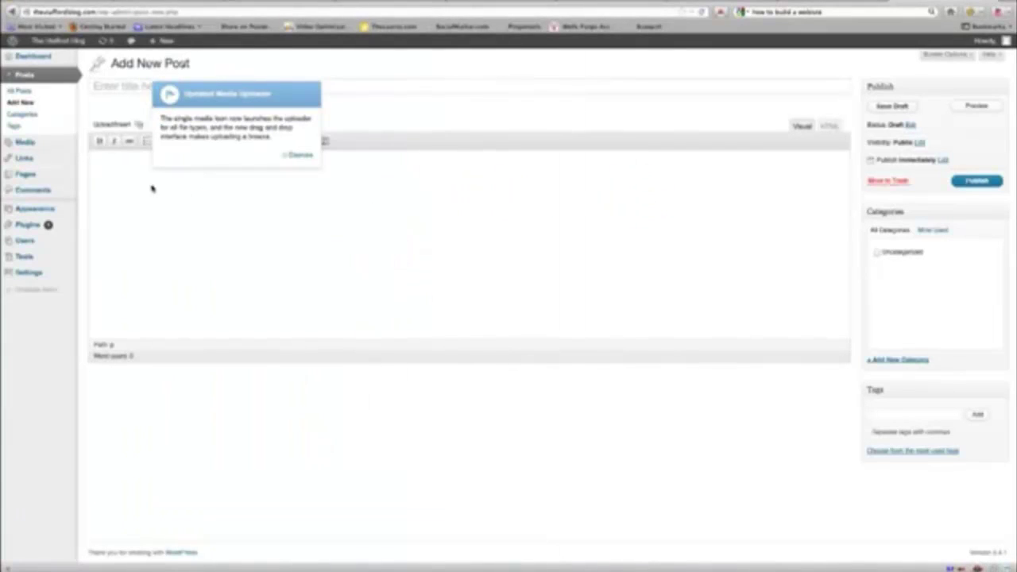
key("ctrl+v")
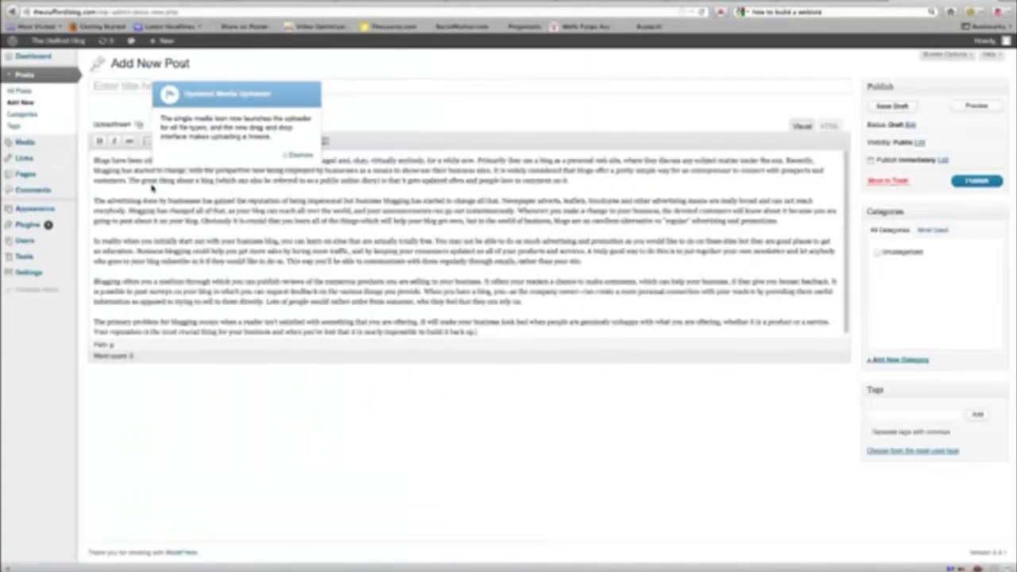
left_click(296, 154)
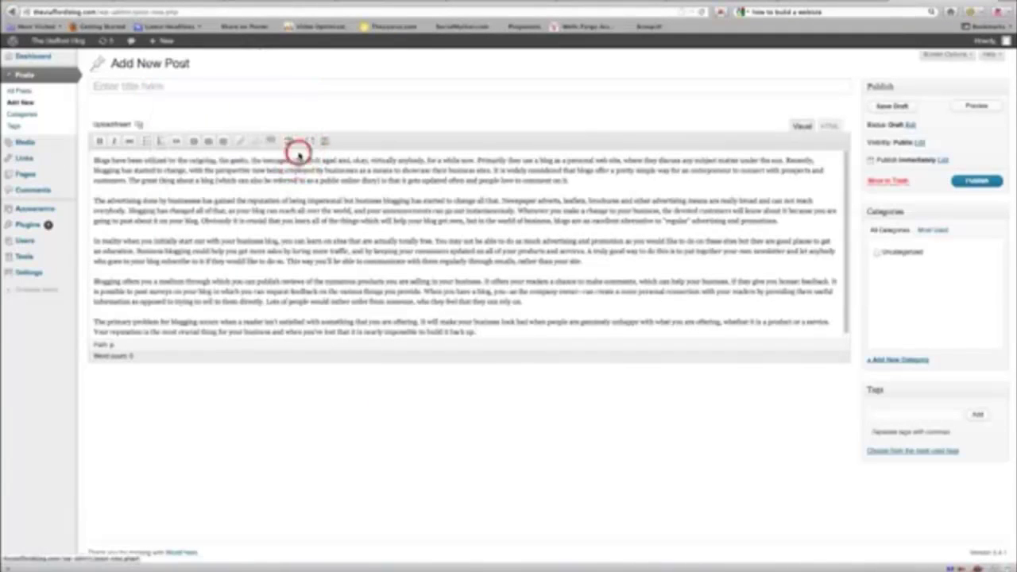
Step: Copy the article's title line from Word and put the cursor in the post's Title field
left_click(627, 566)
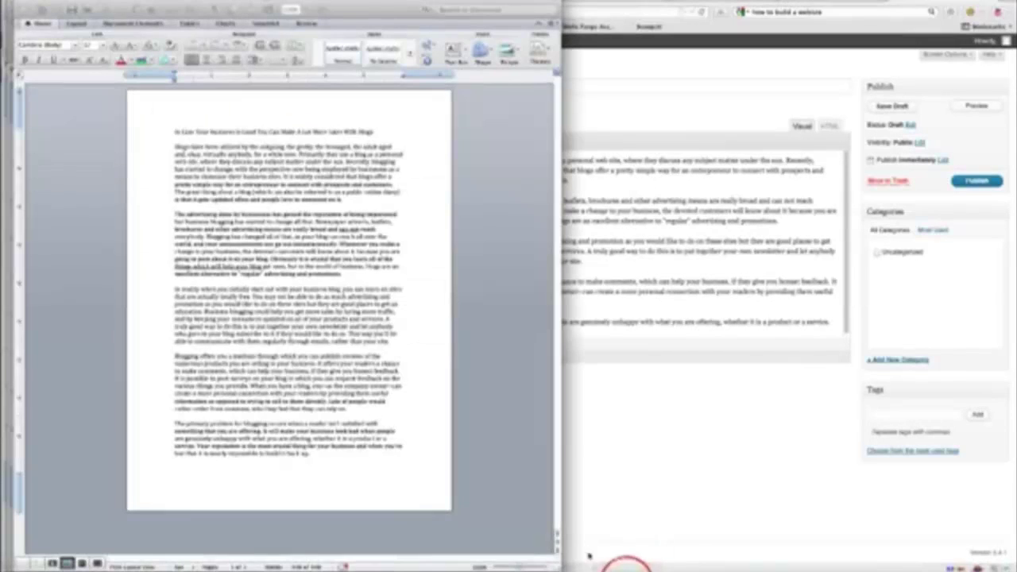
left_click_drag(178, 132, 388, 135)
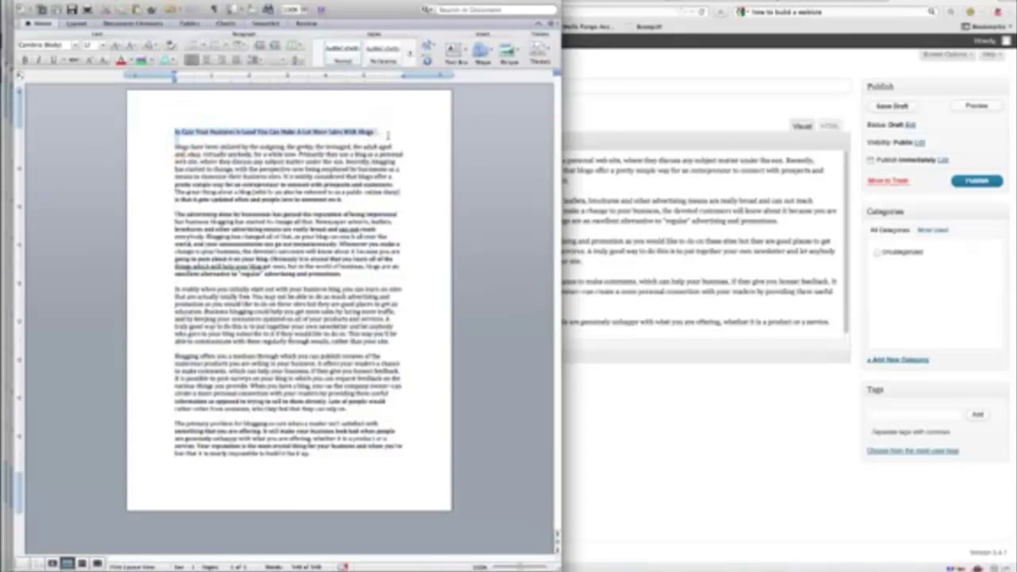
right_click(374, 133)
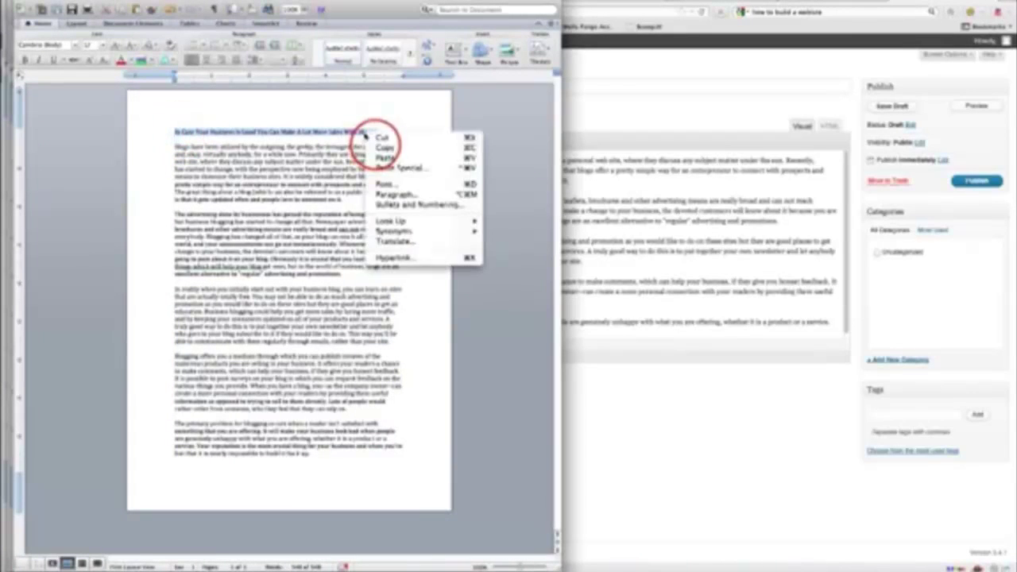
left_click(381, 145)
left_click(604, 90)
left_click(300, 91)
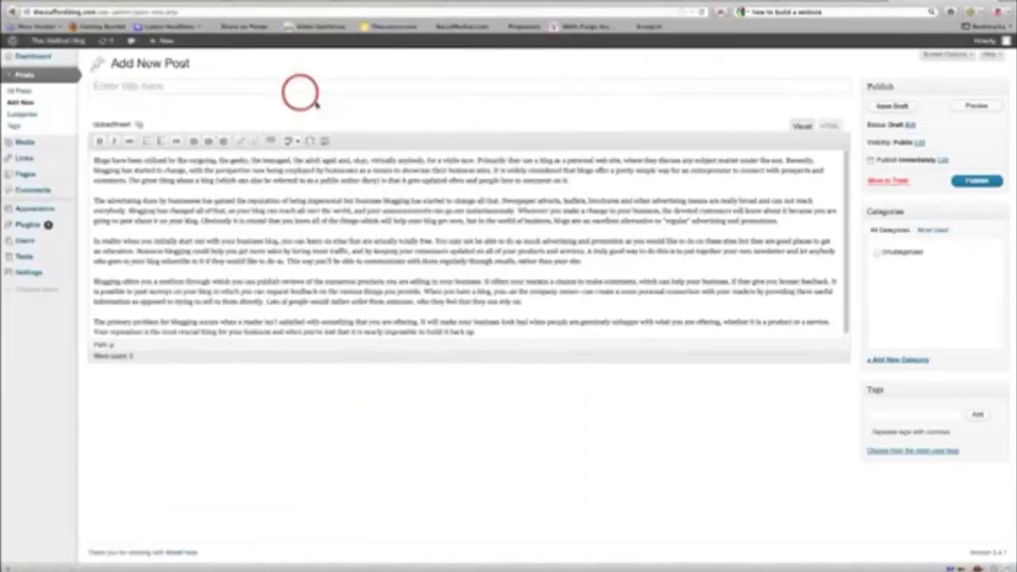
Step: Title the post 'In Case Your Business Is Good You Can Make A Lot More Sales With Blogs' and create a Marketing category for it
key("ctrl+v")
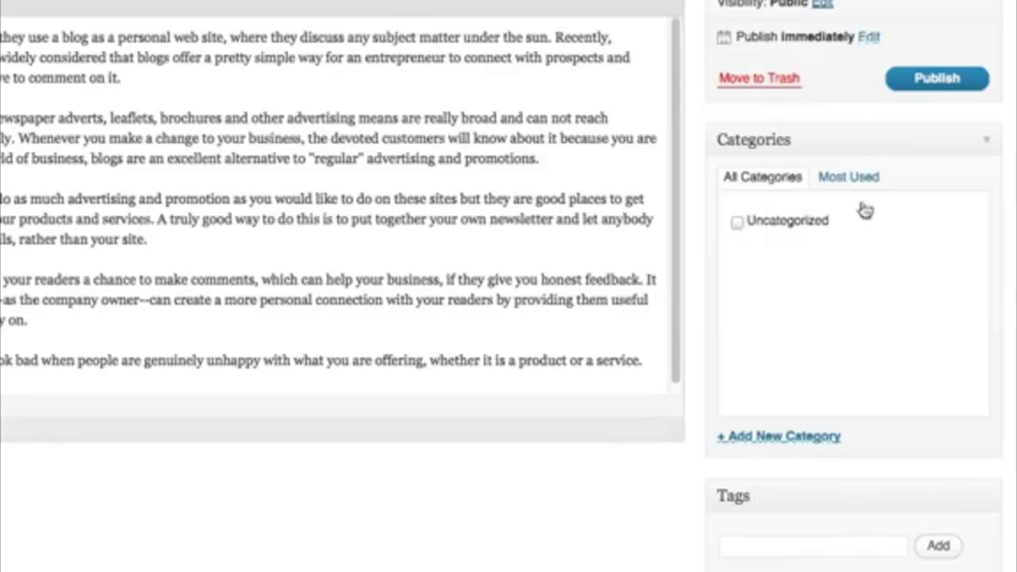
left_click(761, 438)
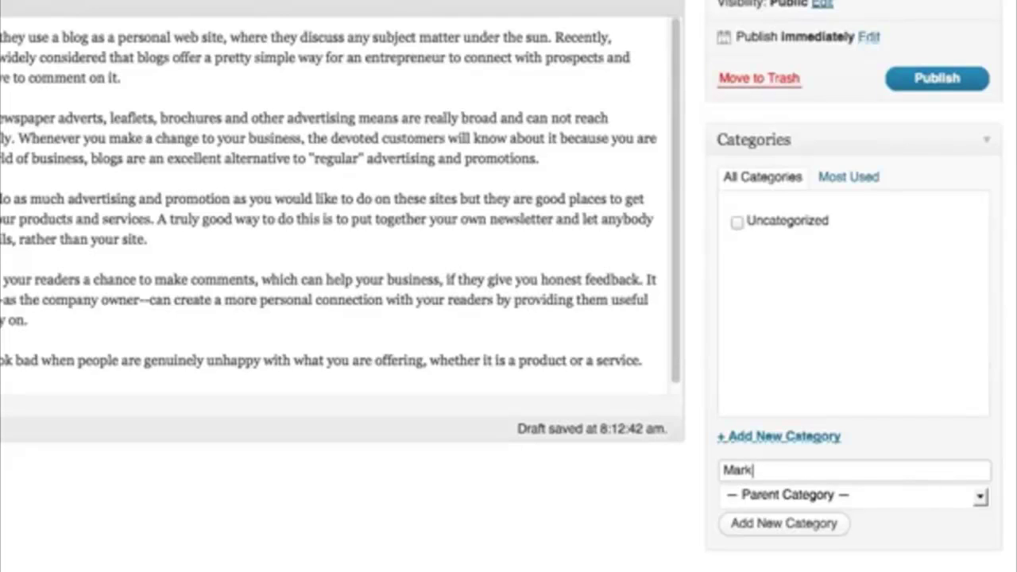
left_click(767, 523)
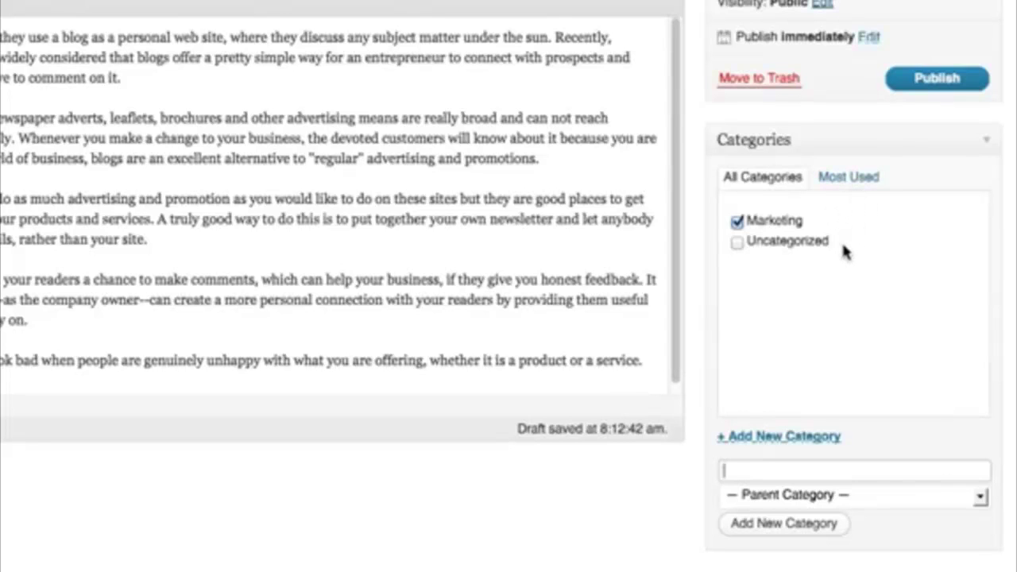
left_click(922, 86)
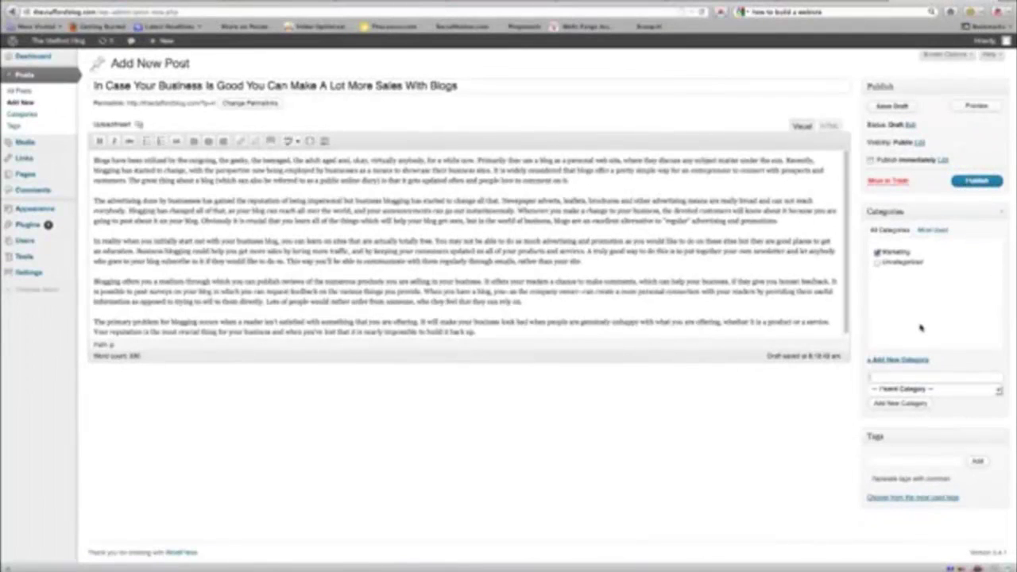
Step: Publish the Marketing post and open the live Stafford Blog front page in a new tab
left_click(970, 182)
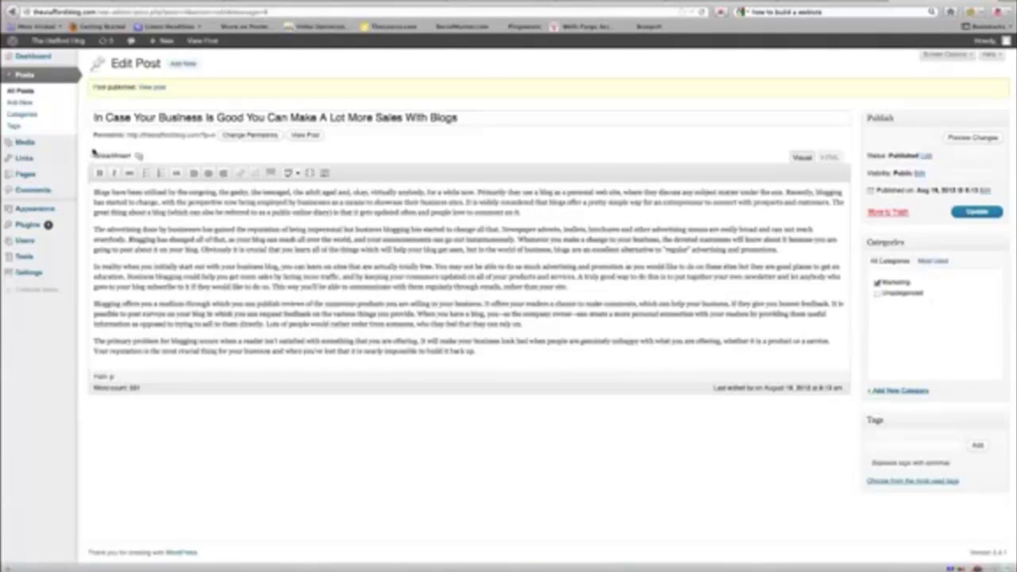
right_click(61, 44)
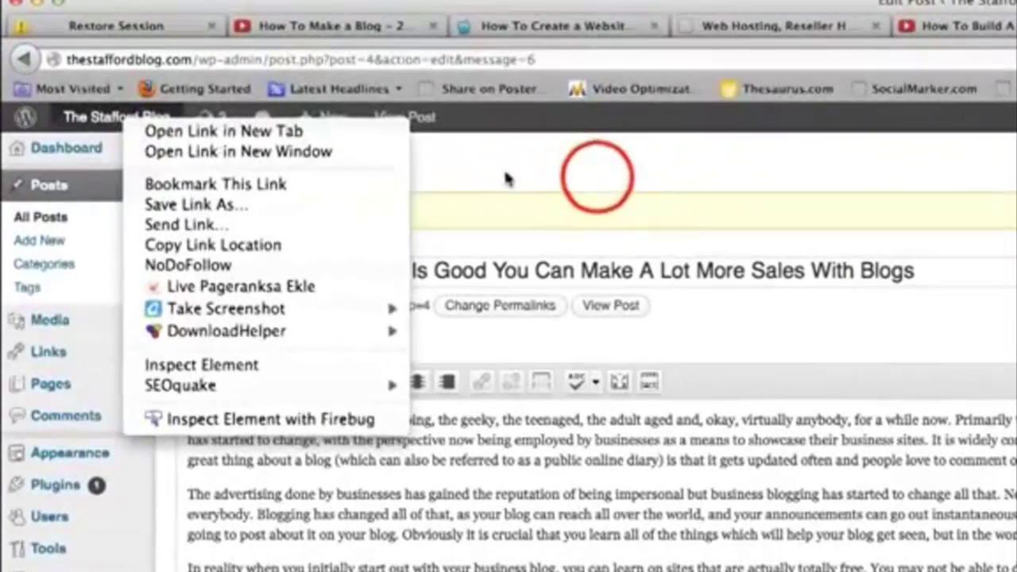
left_click(298, 74)
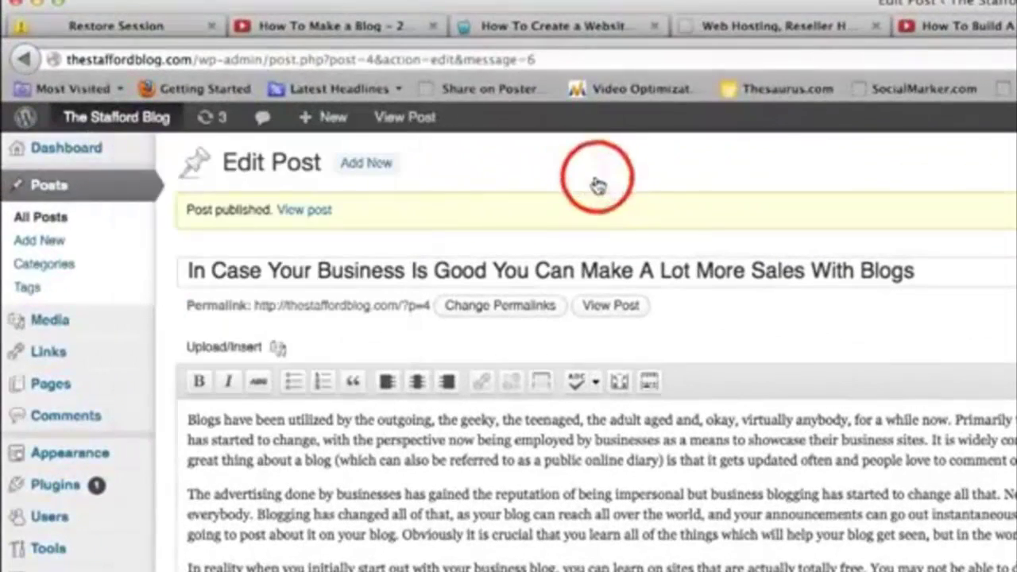
mouse_move(99, 118)
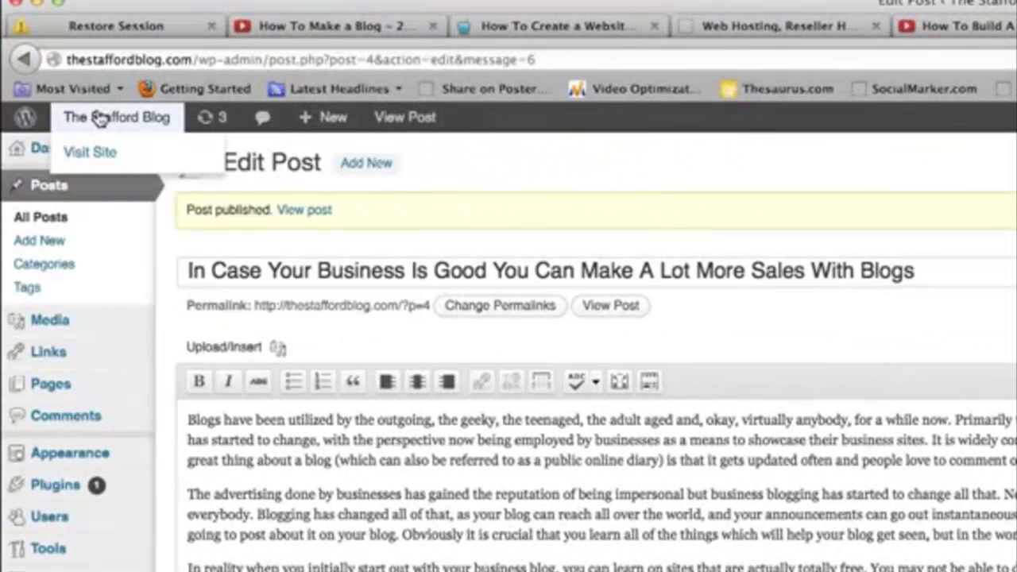
right_click(99, 117)
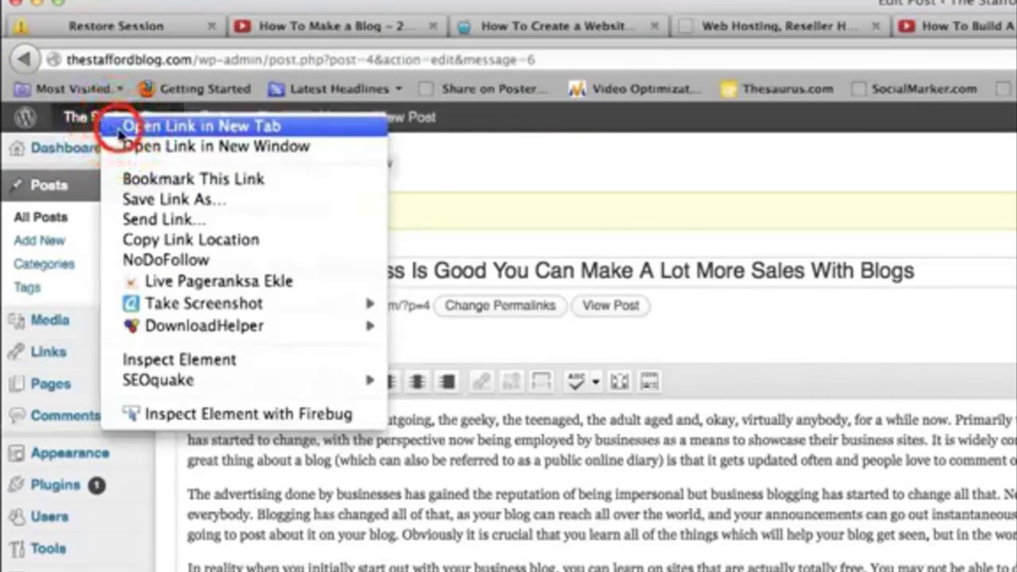
left_click(120, 130)
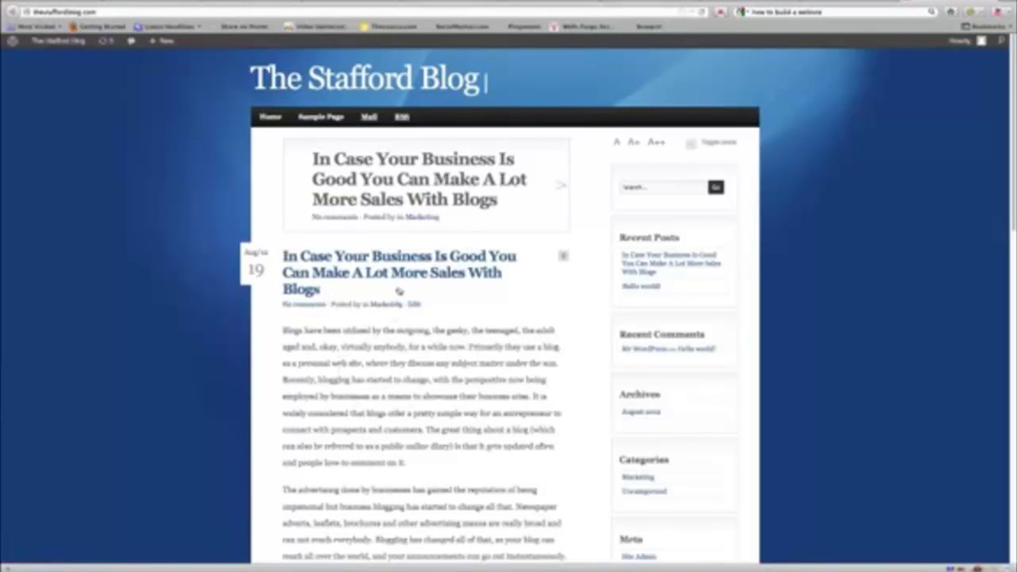
Step: Refresh the live blog and scroll through it to confirm Building Your Subscriber List Properly appears under Marketing
scroll(416, 423, "down", 2)
scroll(416, 422, "down", 10)
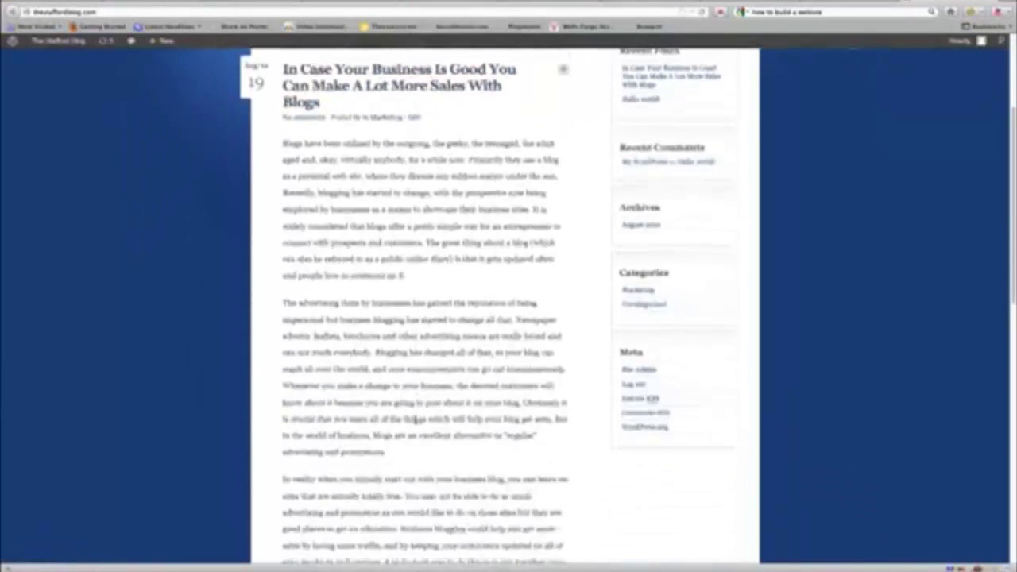
scroll(414, 428, "up", 8)
scroll(413, 428, "up", 2)
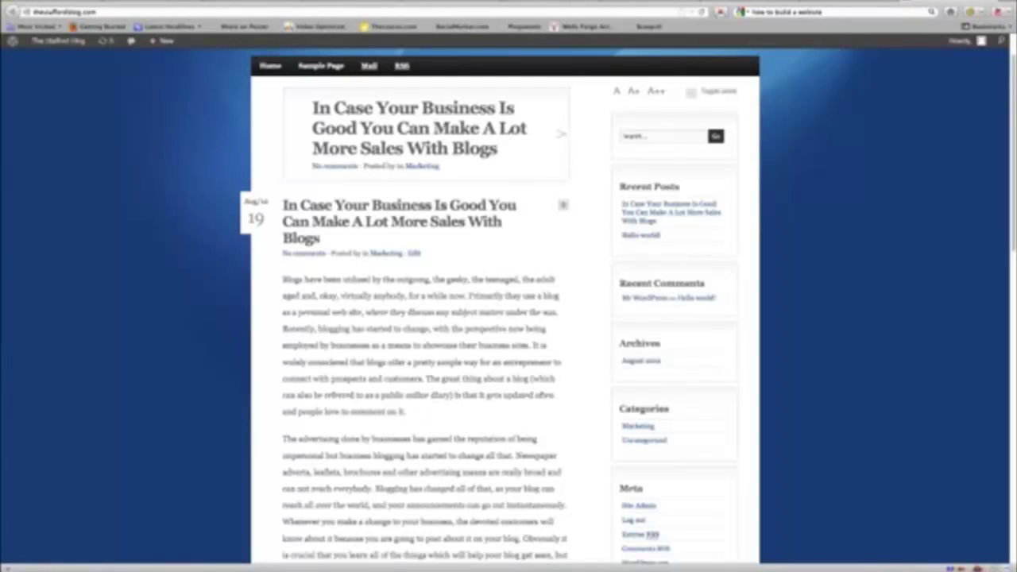
left_click(702, 12)
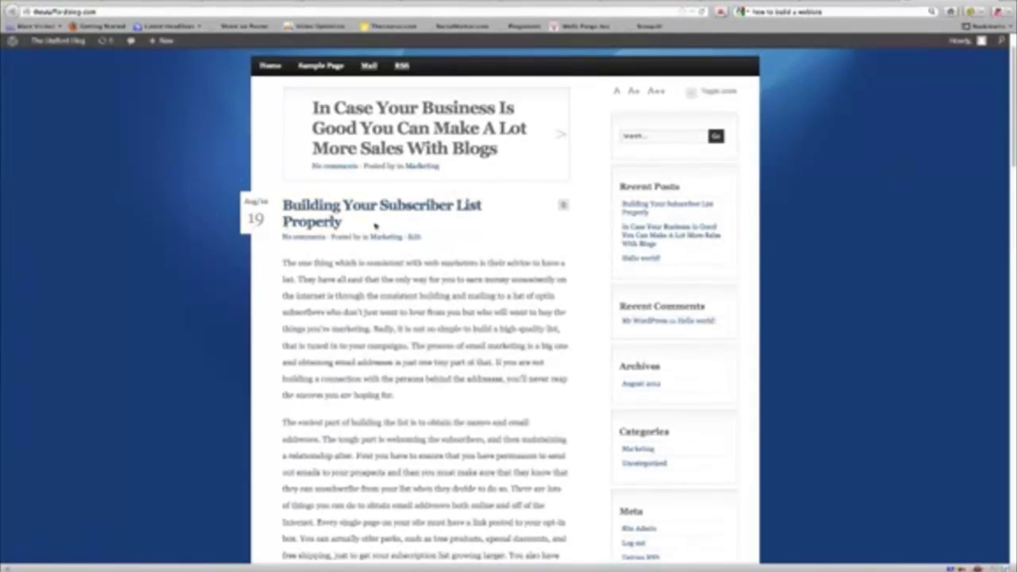
scroll(400, 257, "down", 10)
scroll(405, 282, "down", 3)
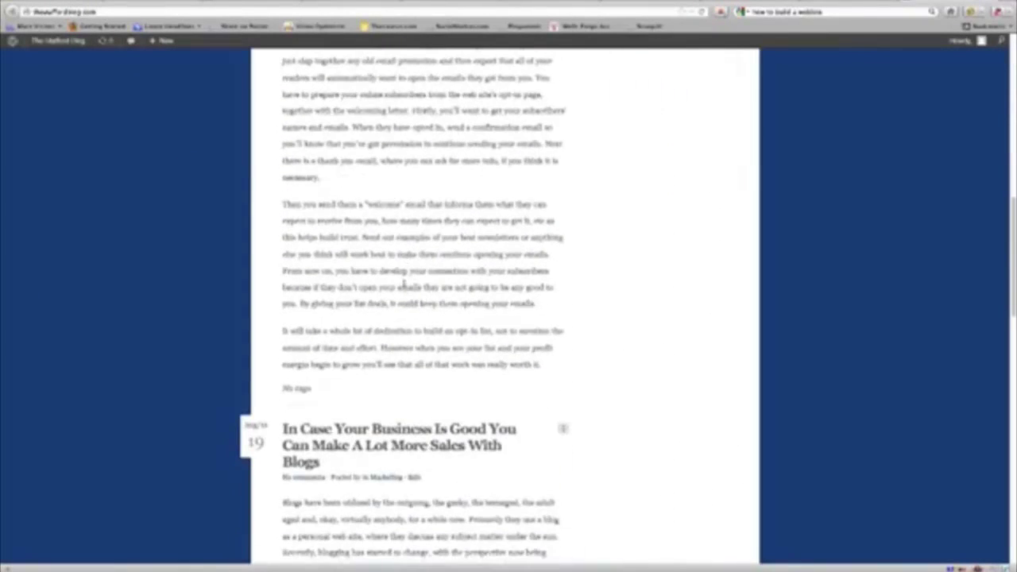
scroll(334, 417, "down", 13)
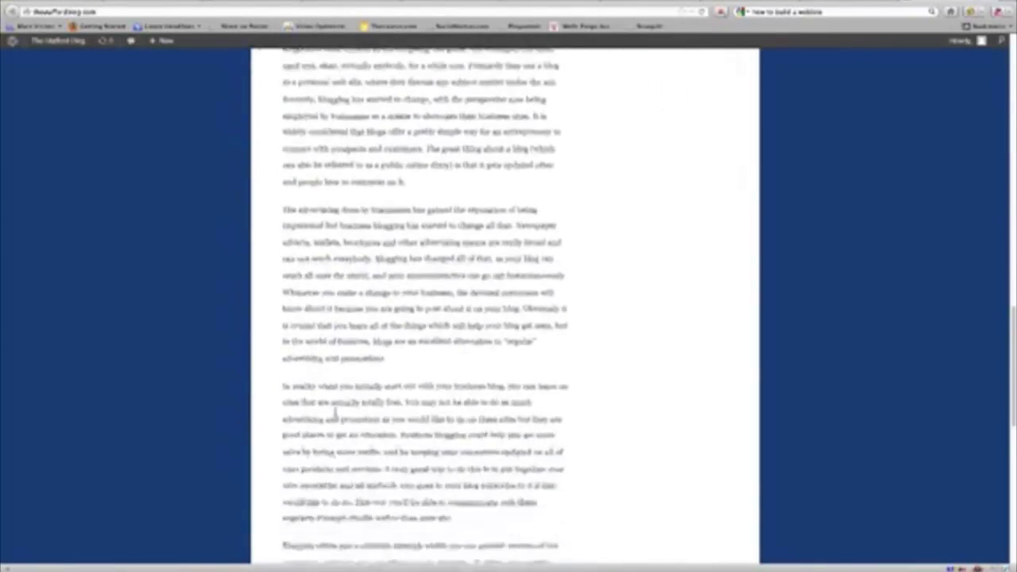
scroll(336, 415, "up", 20)
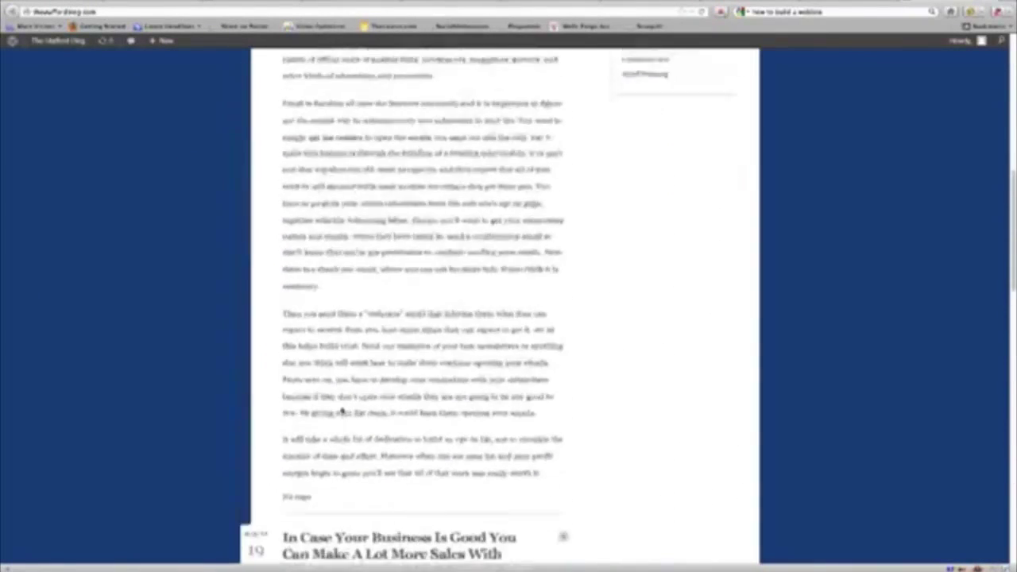
scroll(342, 406, "up", 6)
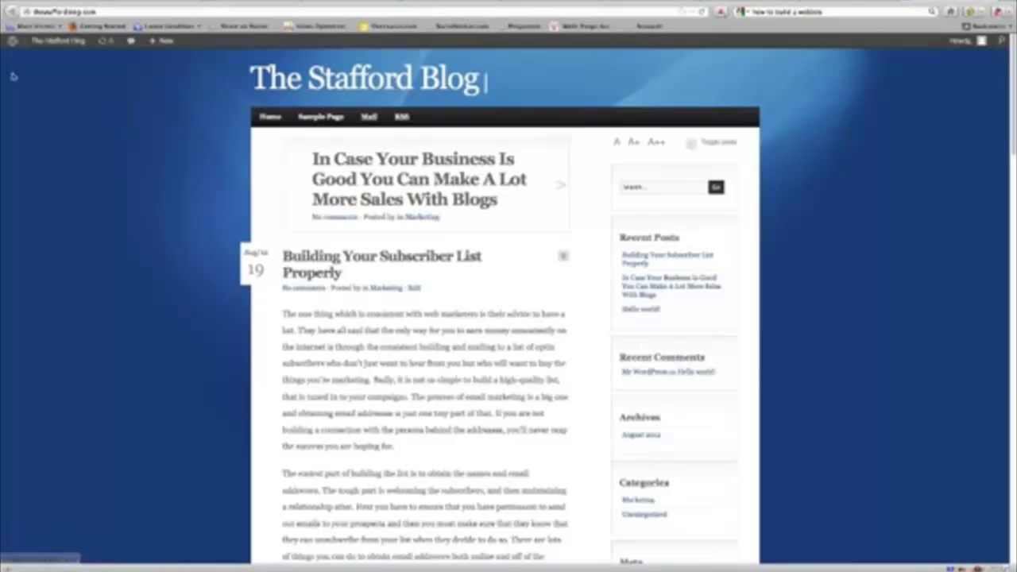
left_click(862, 8)
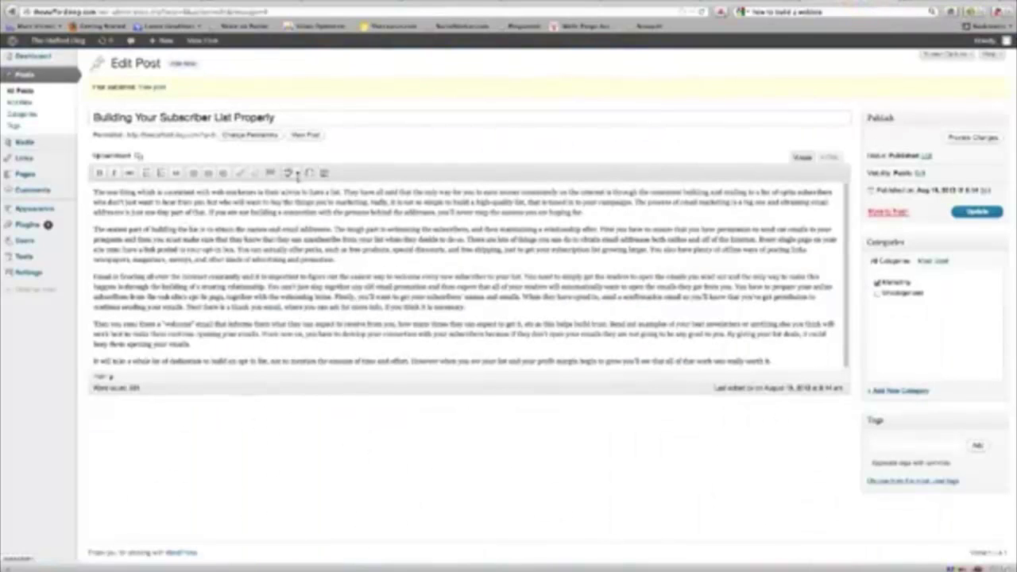
Step: Open the Building Your Subscriber List Properly post on the live blog, then go to Settings > Permalinks
left_click(950, 11)
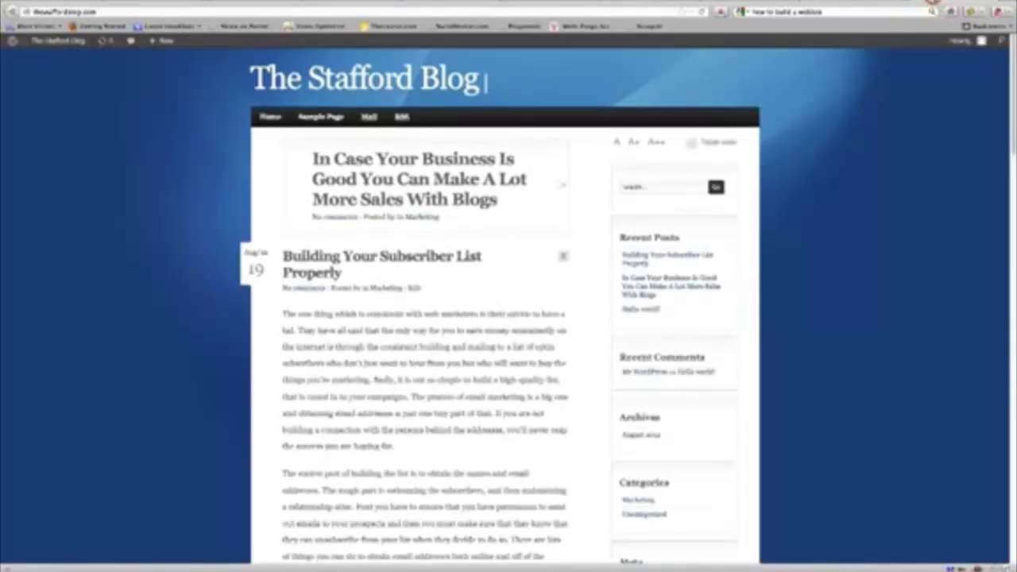
left_click(396, 255)
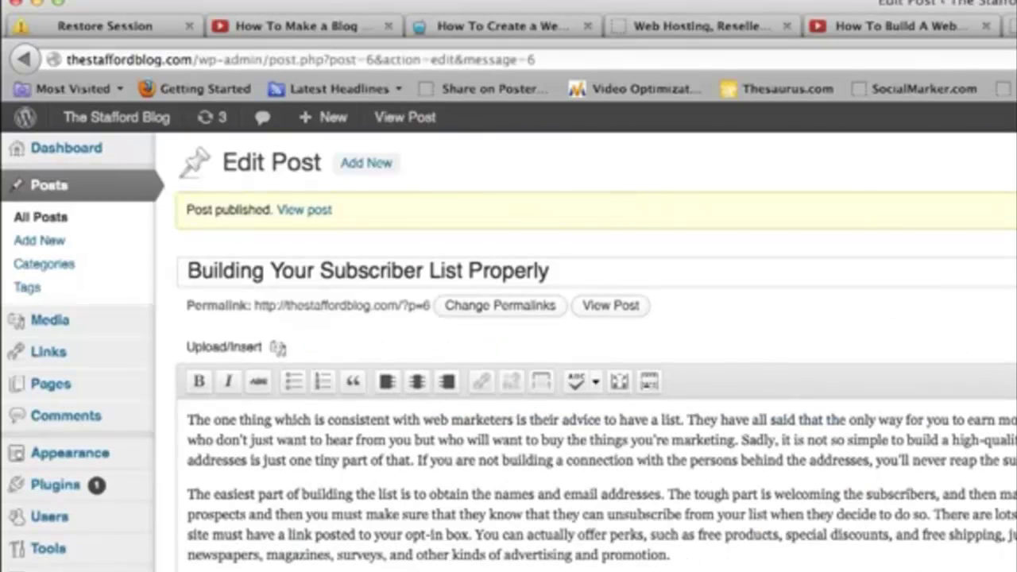
mouse_move(101, 485)
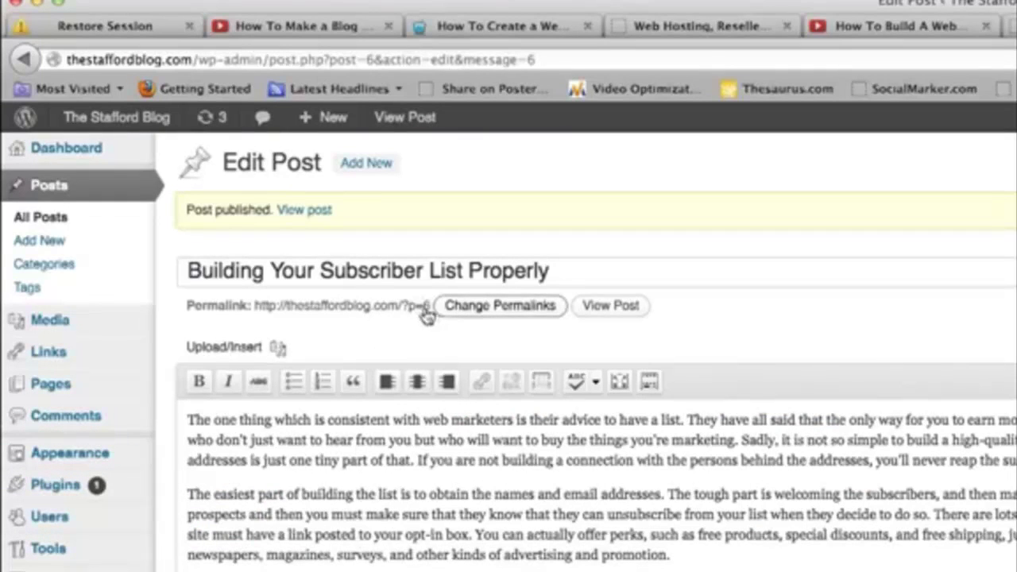
mouse_move(52, 453)
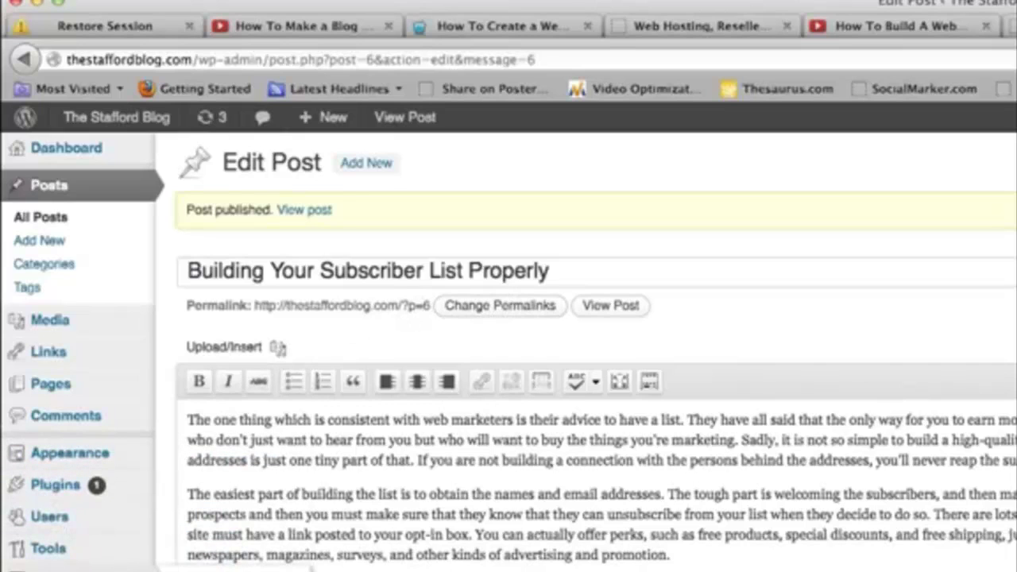
mouse_move(29, 271)
left_click(106, 343)
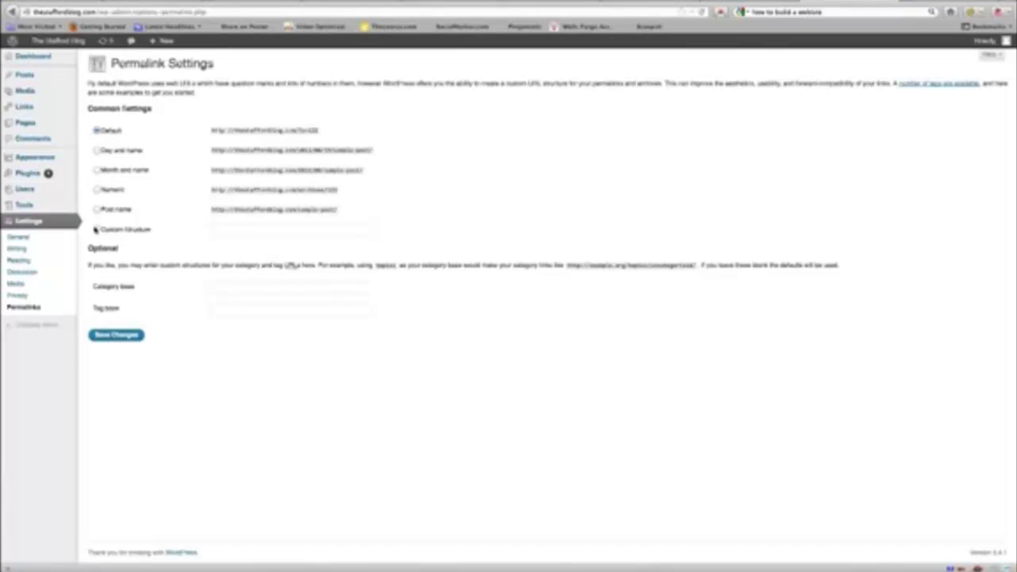
Step: Switch the permalink structure to Post name and save the change
left_click(97, 210)
left_click(117, 335)
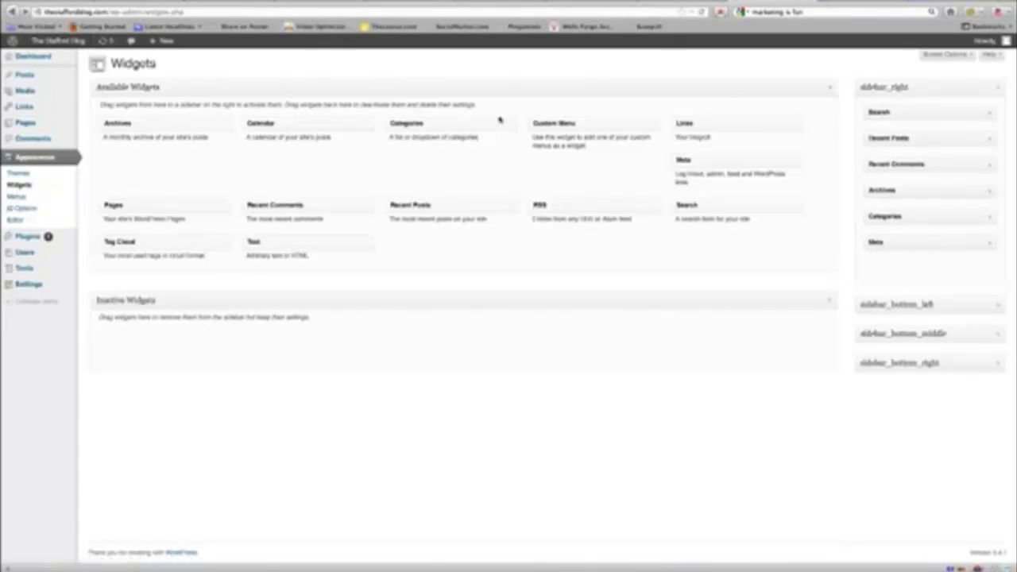
Step: Add a Calendar widget to sidebar_right below Search and check it on the live post
left_click(873, 6)
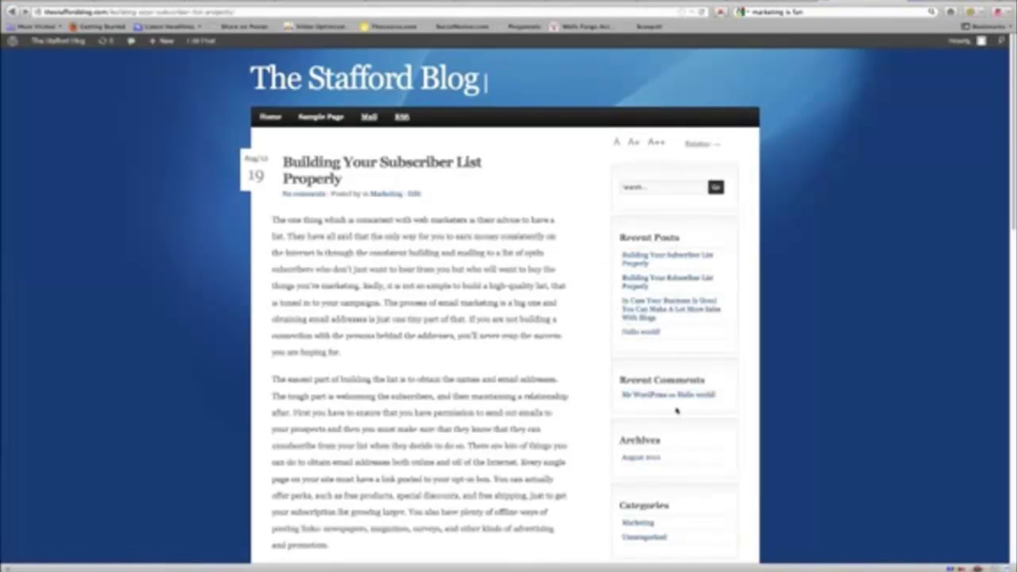
scroll(657, 468, "down", 5)
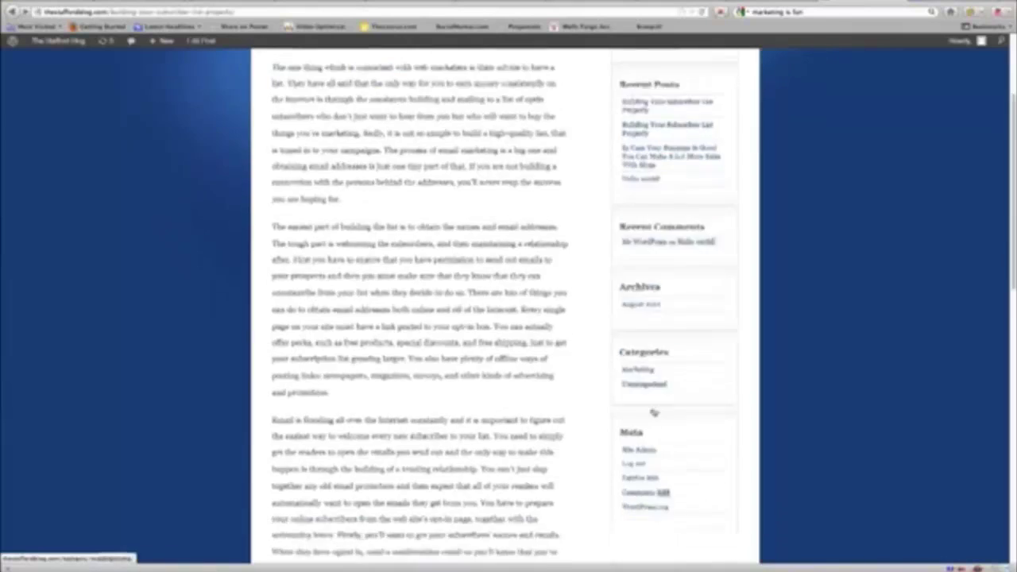
scroll(650, 314, "up", 4)
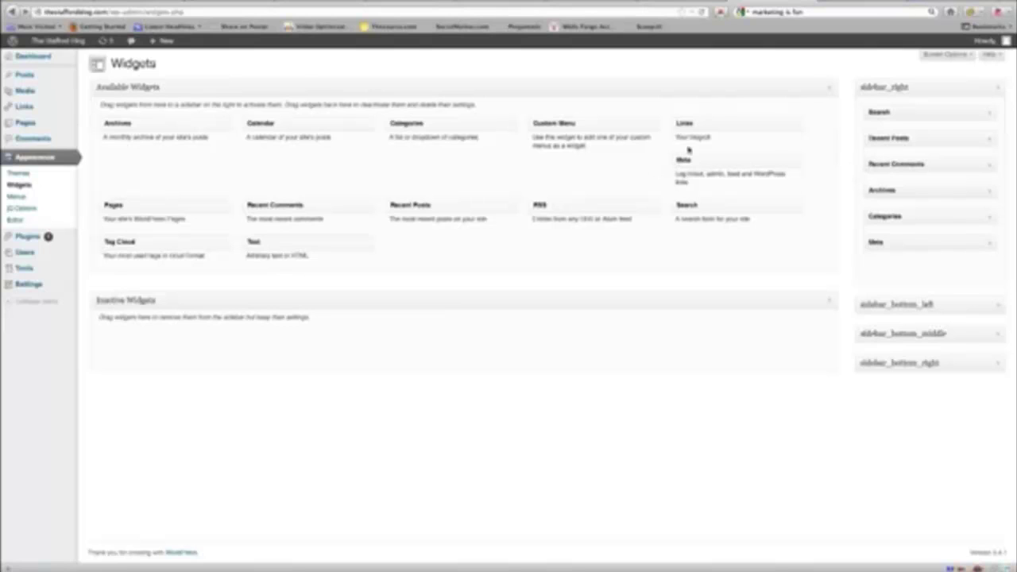
left_click_drag(295, 127, 913, 141)
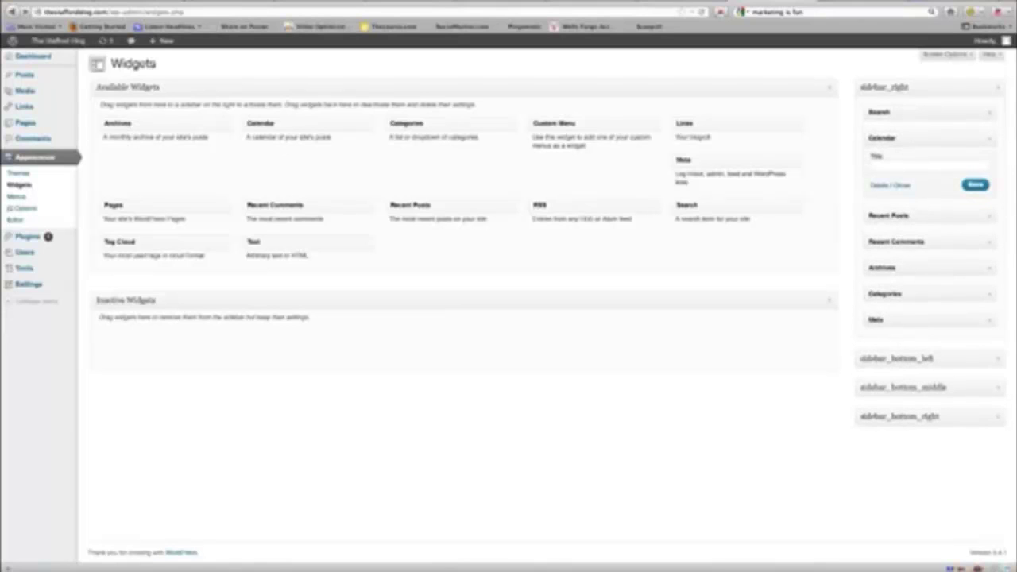
left_click(866, 3)
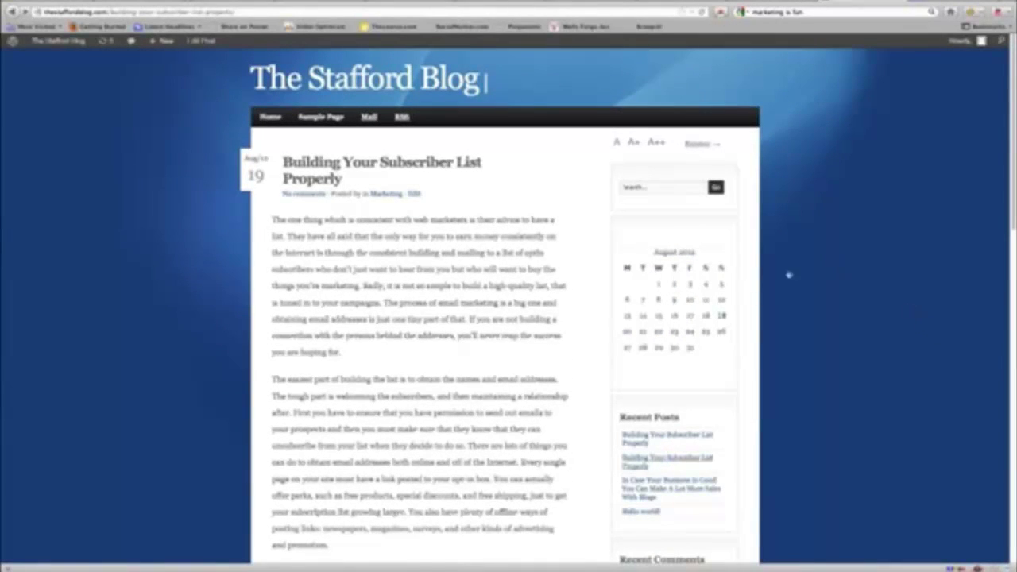
scroll(729, 444, "down", 4)
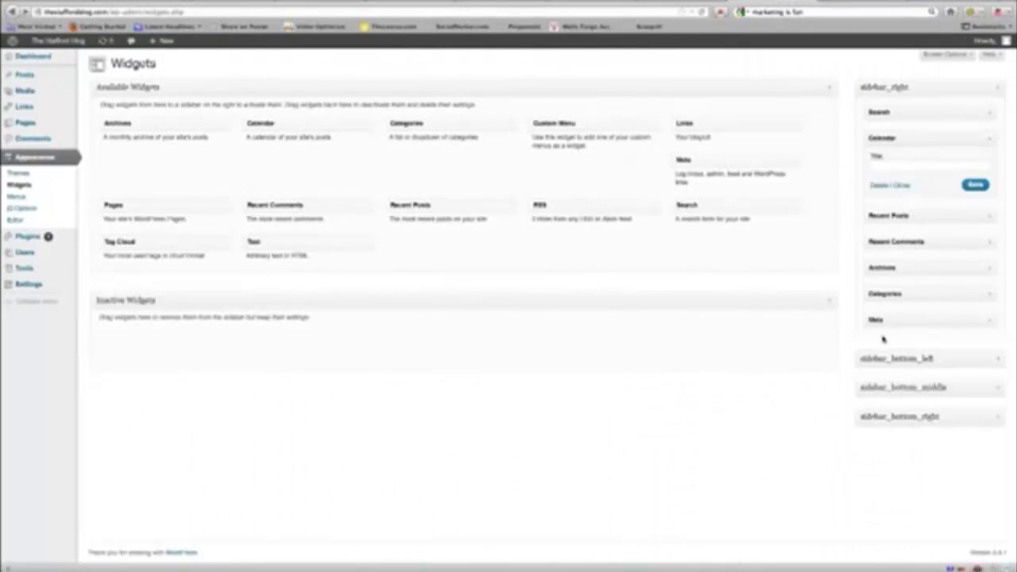
Step: Move the Meta widget from sidebar_right to Inactive Widgets and review the updated sidebar
left_click_drag(903, 316, 644, 357)
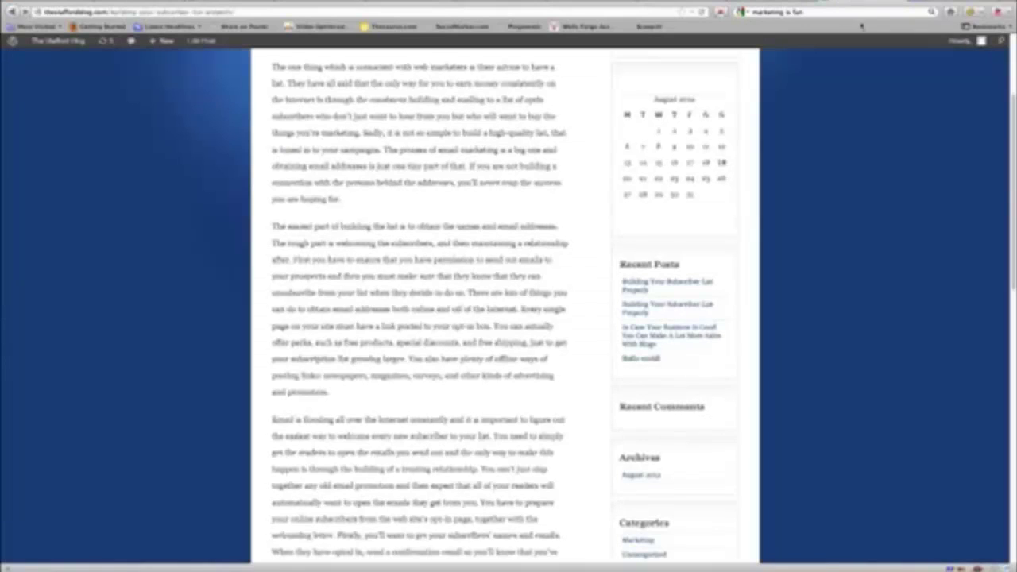
scroll(504, 302, "up", 3)
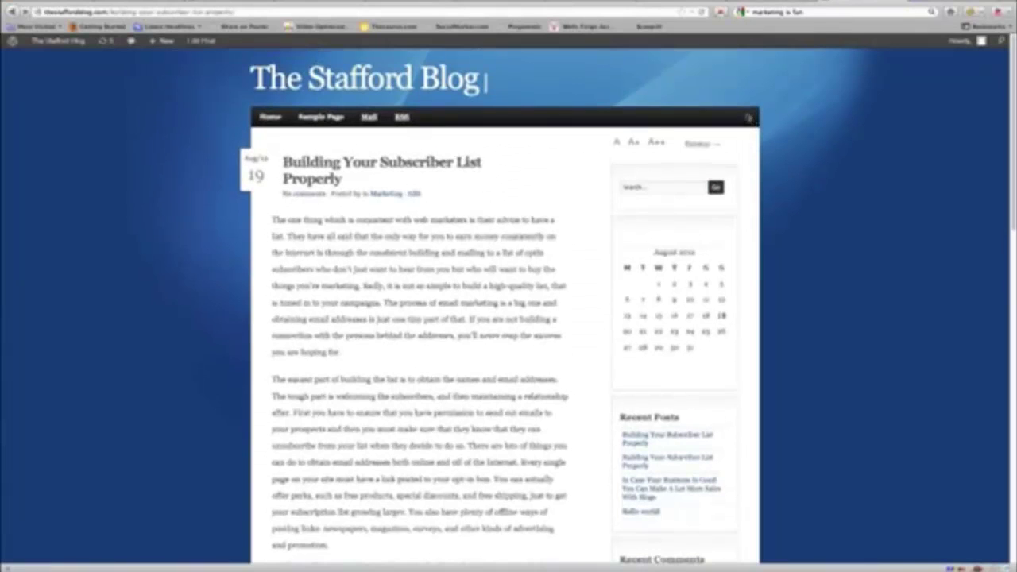
scroll(736, 159, "down", 8)
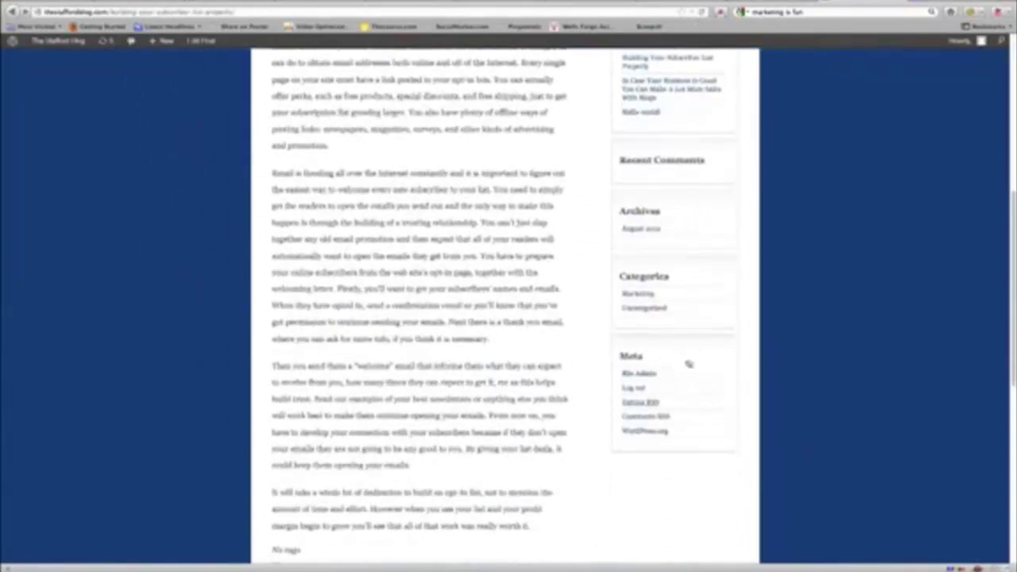
scroll(676, 178, "up", 4)
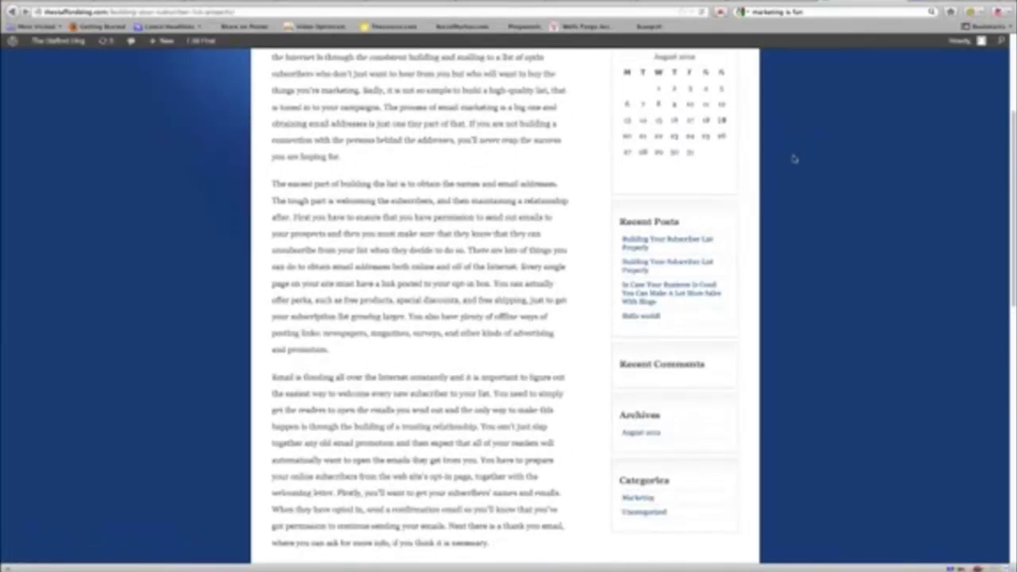
scroll(793, 159, "down", 3)
scroll(793, 158, "up", 8)
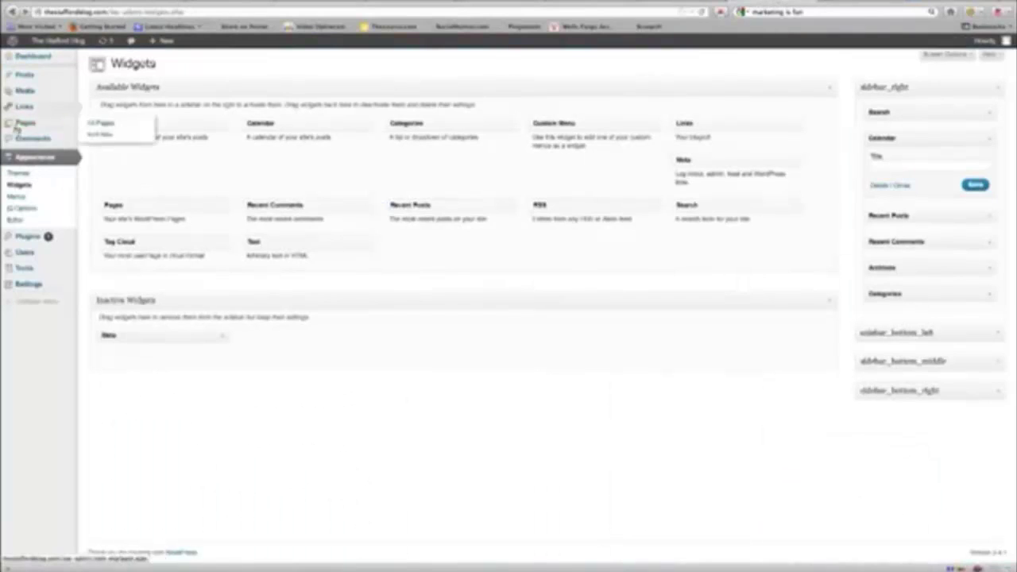
Step: Upload images.jpg and insert the full-size SUCCESS image into the Building Your Subscriber List Properly post
mouse_move(25, 92)
left_click(95, 75)
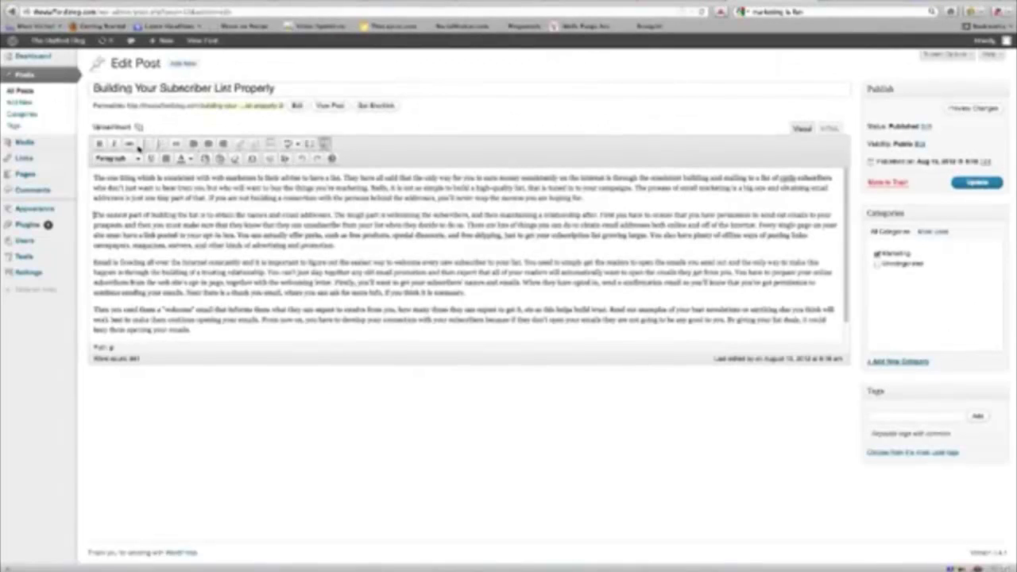
left_click(139, 129)
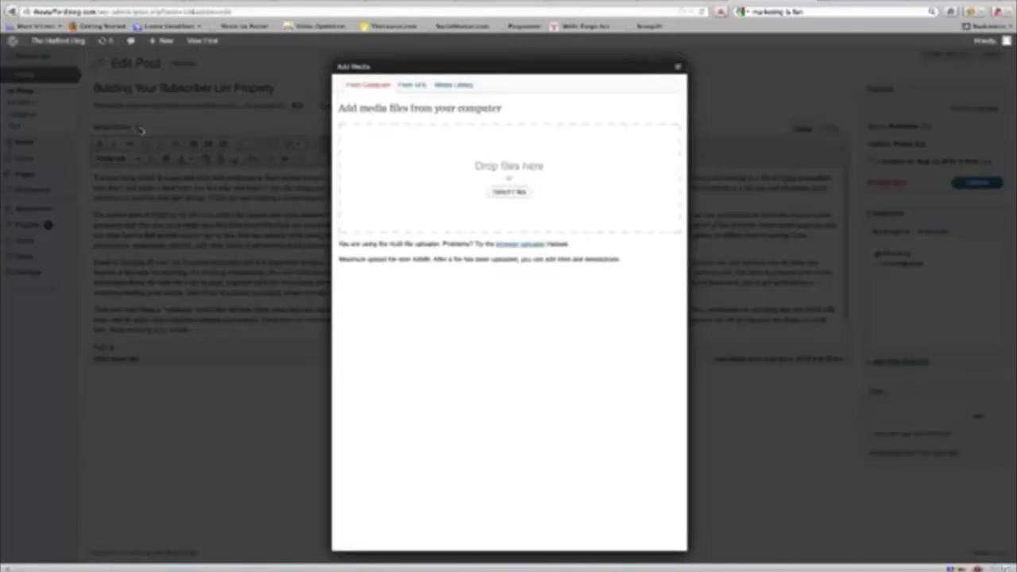
left_click(512, 193)
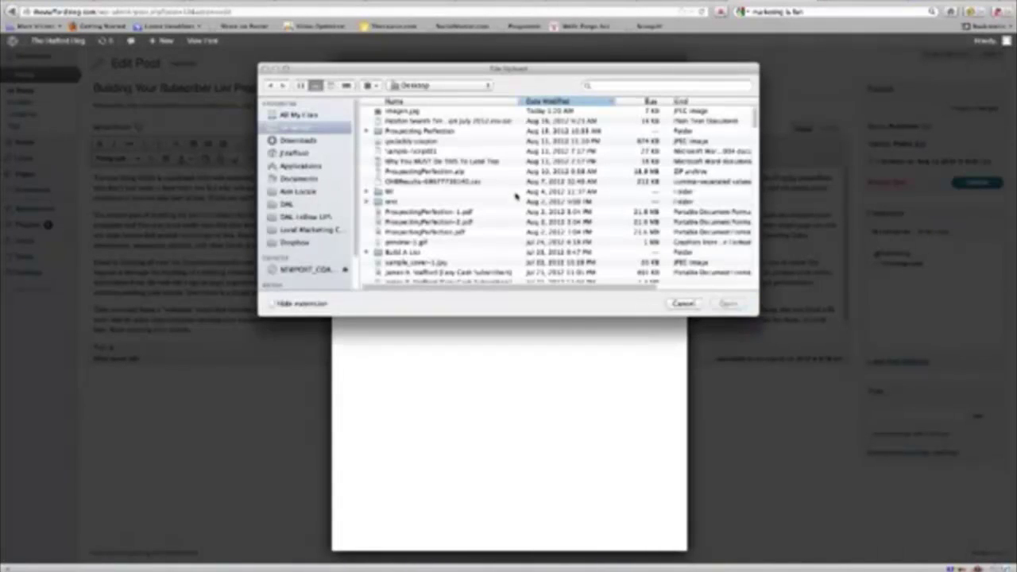
left_click(403, 113)
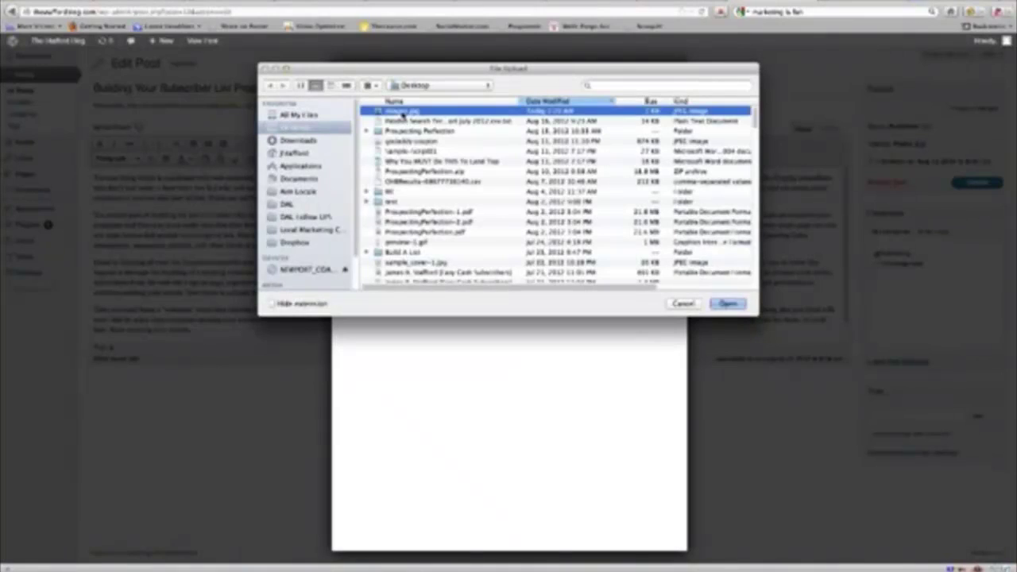
left_click(739, 306)
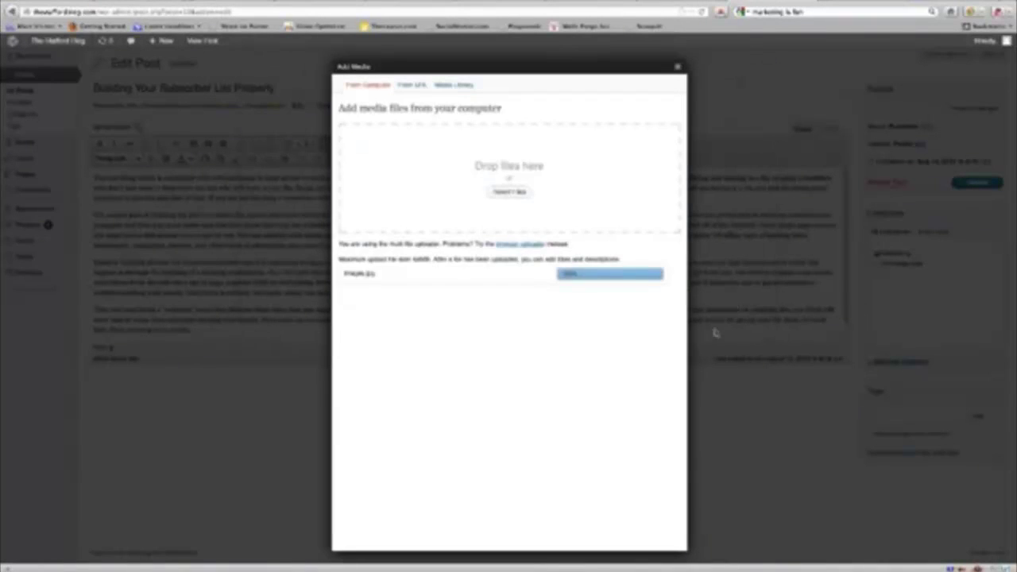
scroll(588, 401, "down", 3)
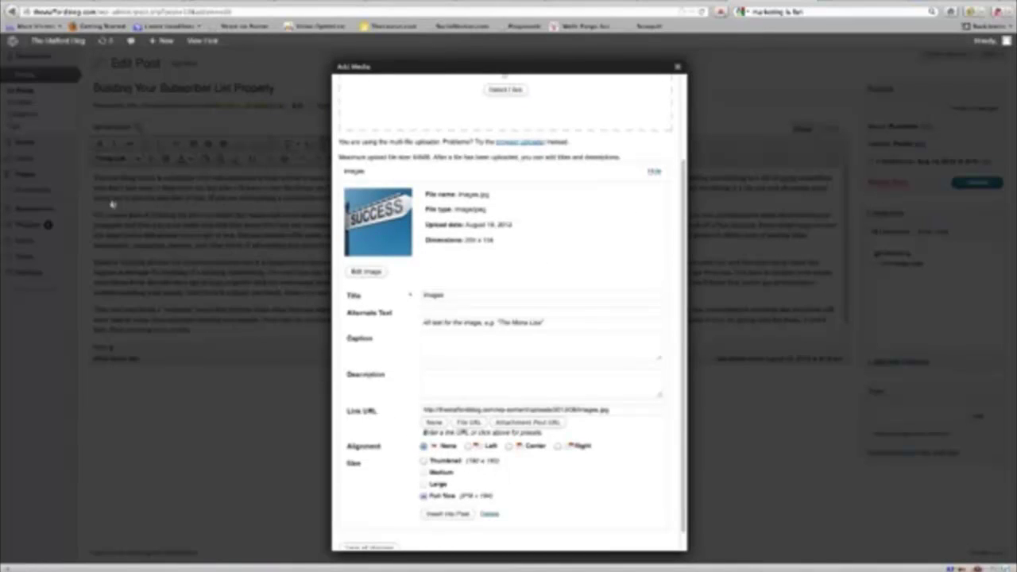
left_click(448, 514)
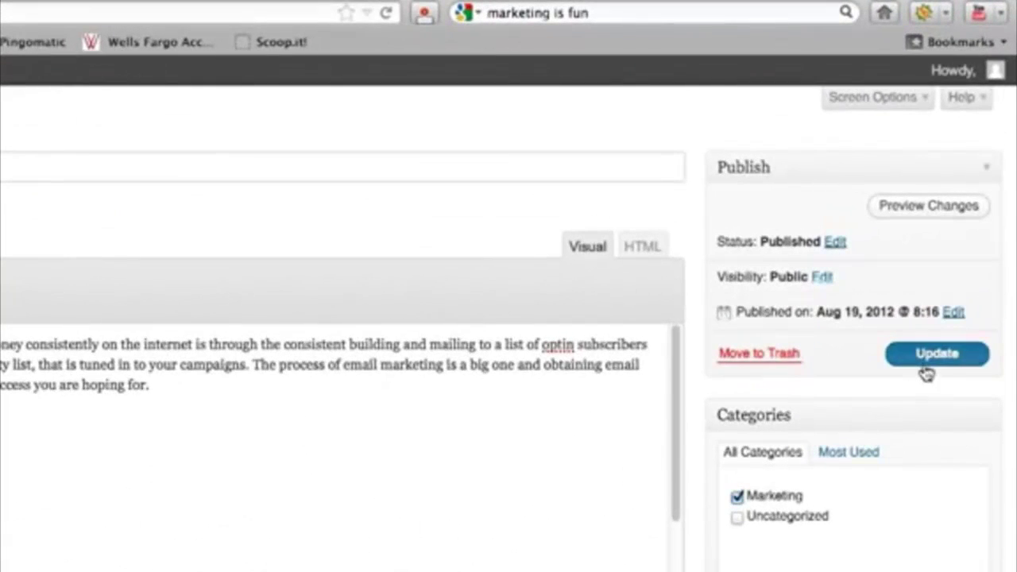
Step: Update the post and check its SUCCESS image on the blog home page
left_click(926, 364)
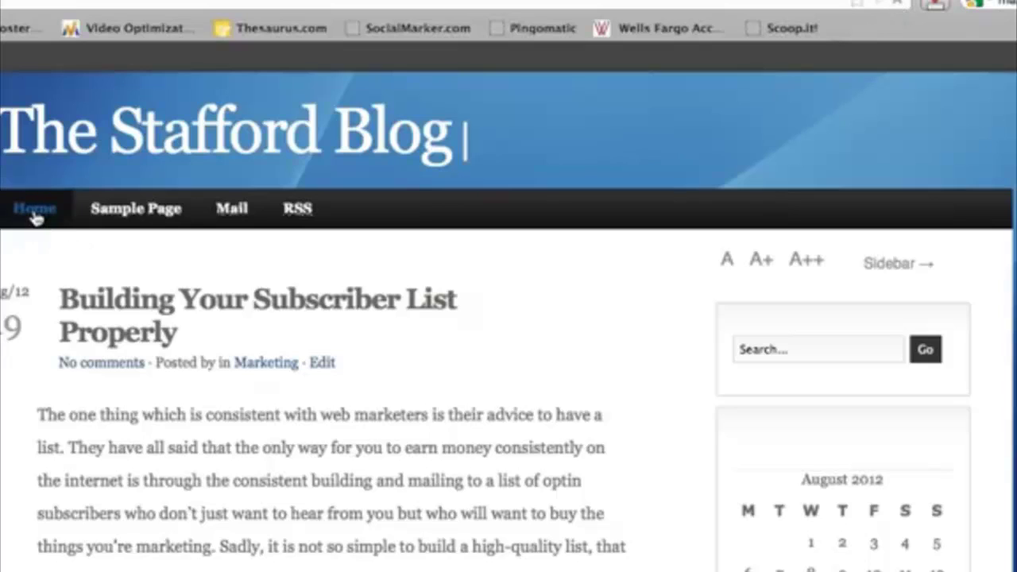
left_click(35, 210)
scroll(508, 318, "down", 8)
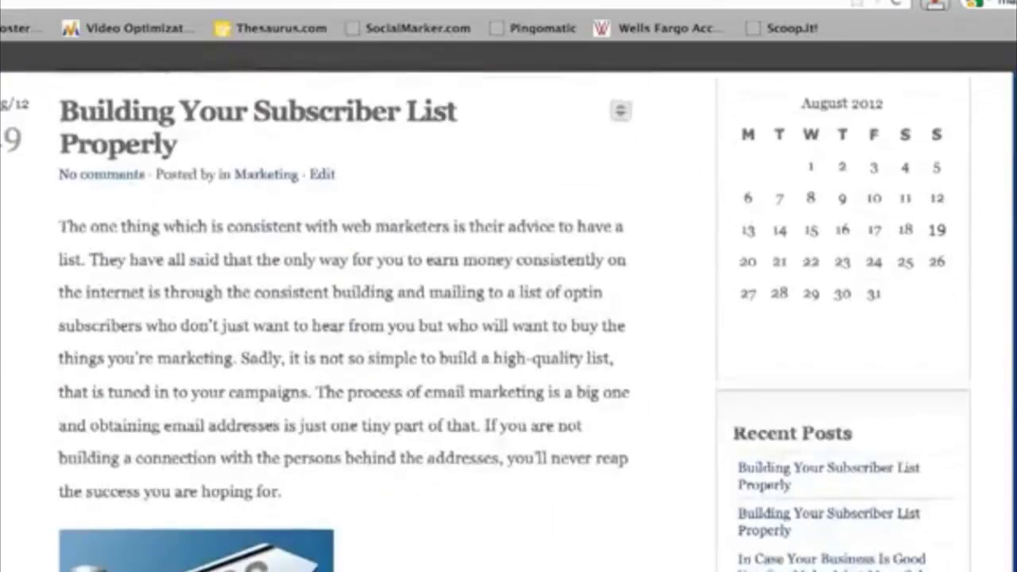
scroll(509, 318, "up", 8)
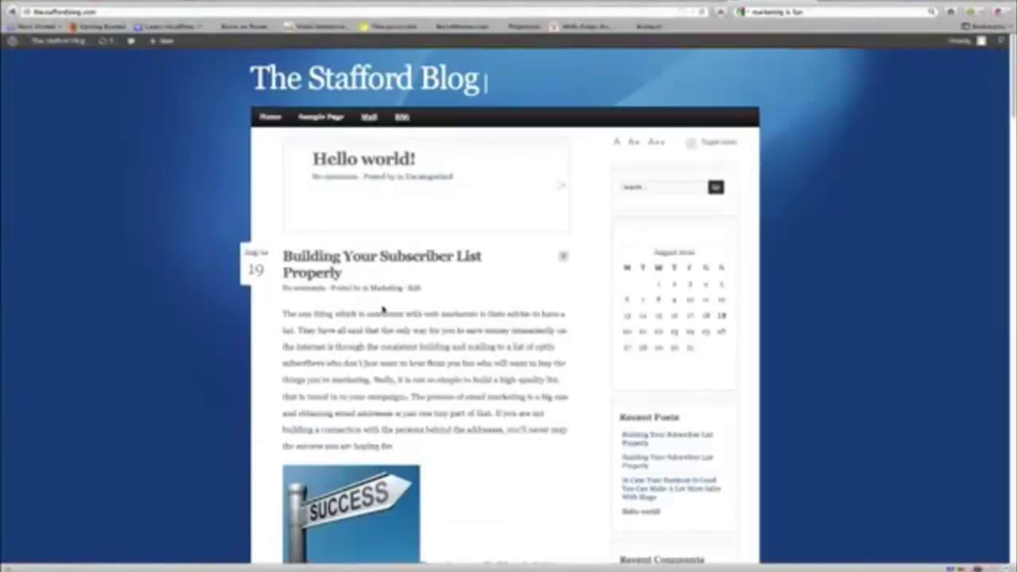
scroll(374, 307, "down", 2)
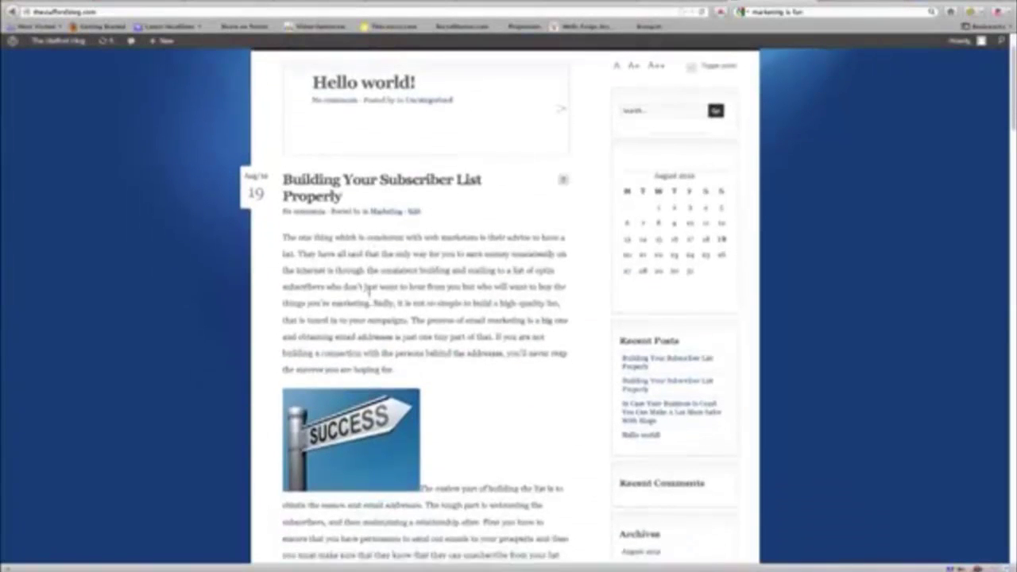